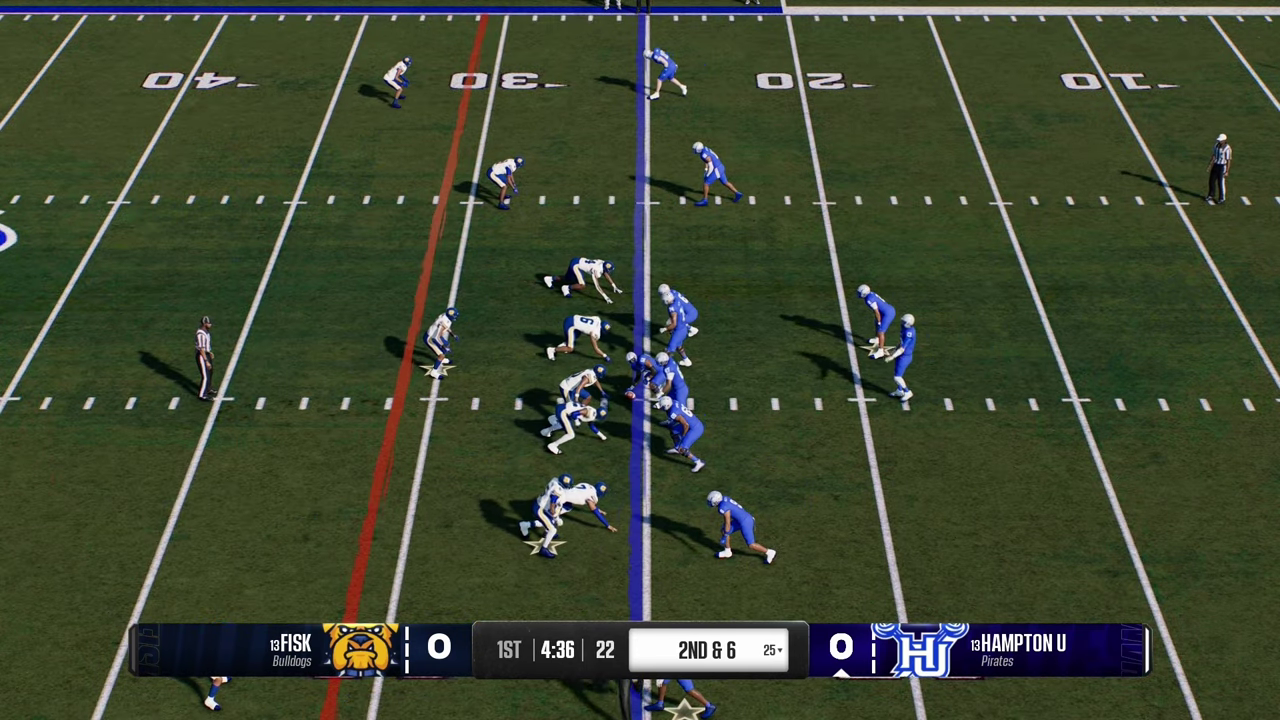
Hike the ball with the space bar to start the second-and-6 play.
key(space)
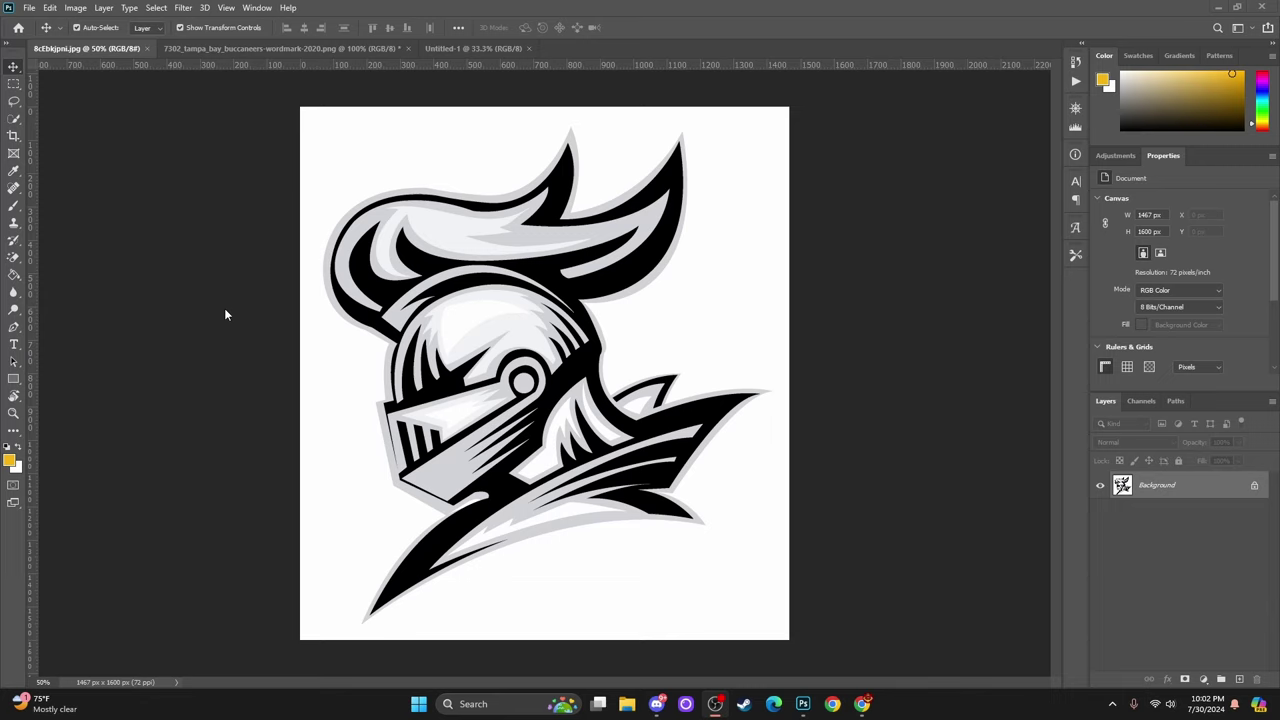
Bring Photoshop forward and select the Magic Eraser Tool from the eraser group.
click(448, 176)
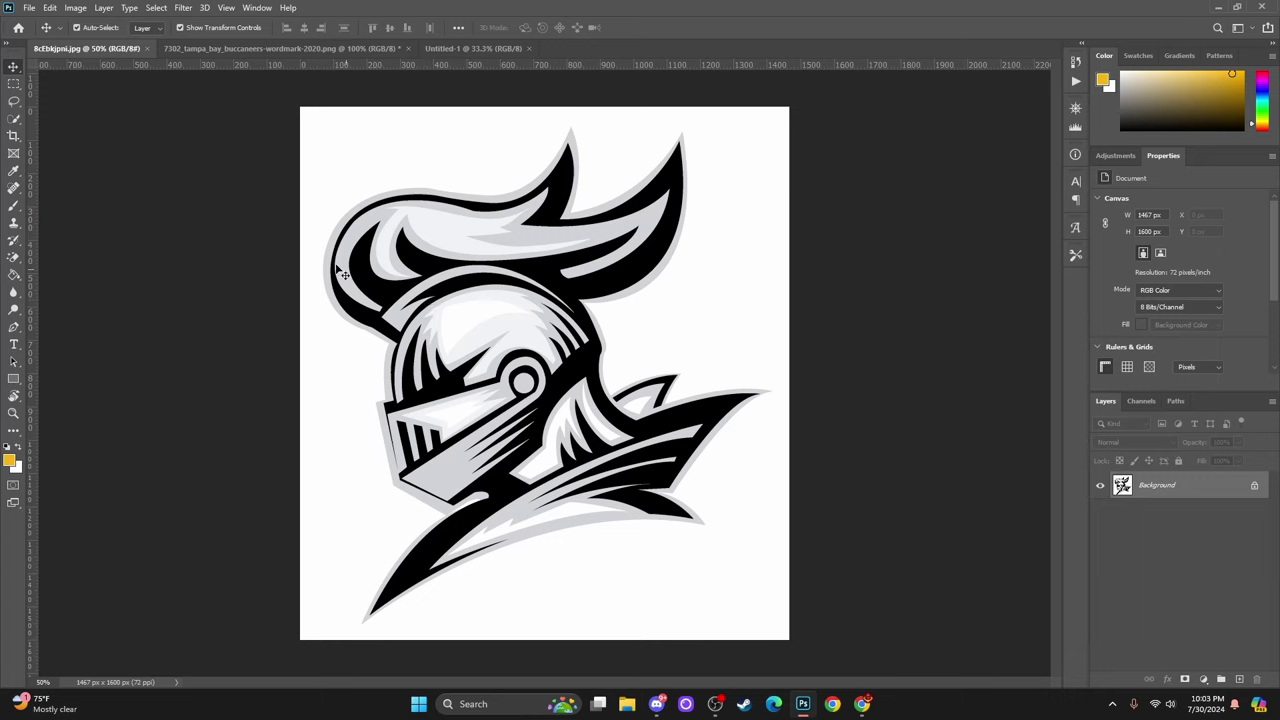
click(10, 258)
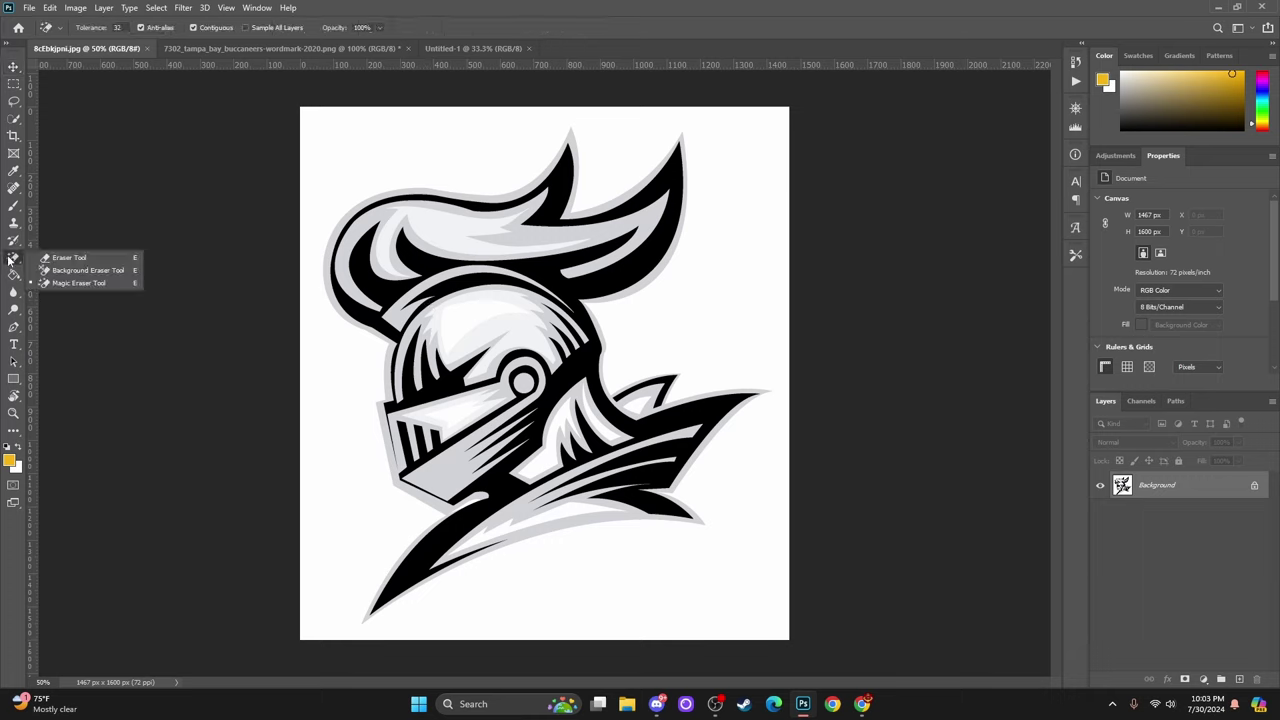
click(68, 284)
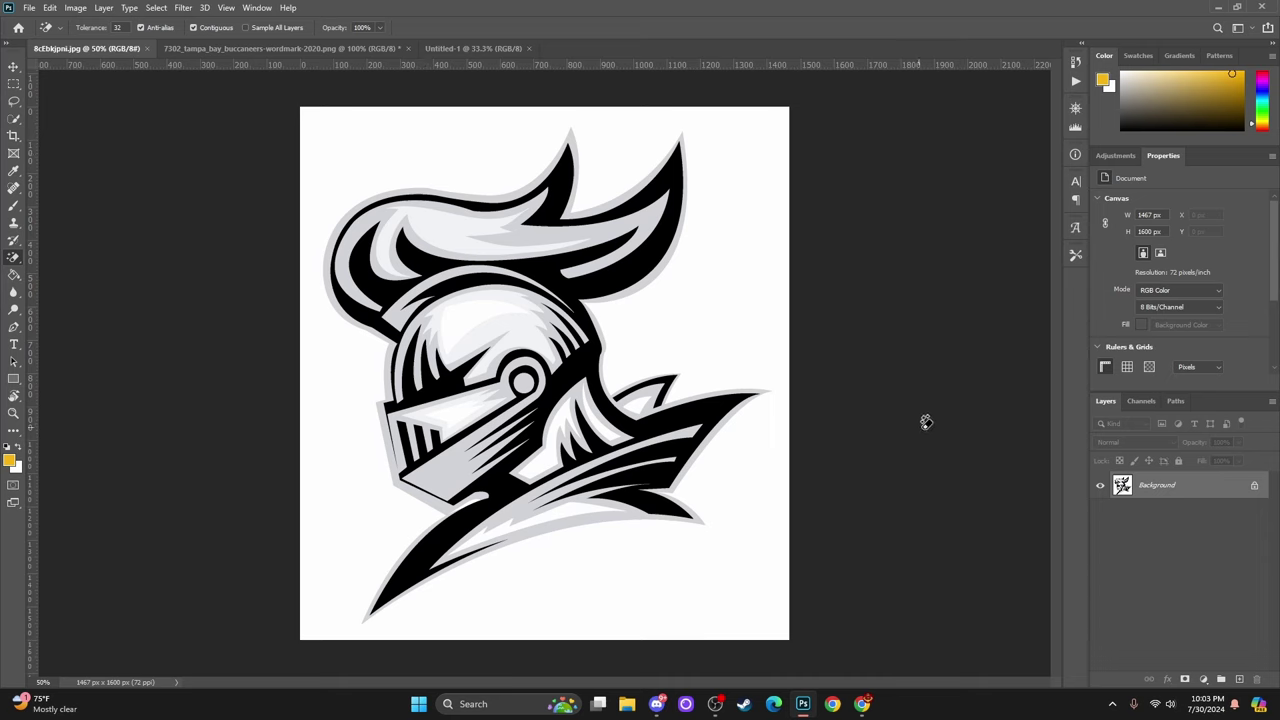
Unlock the Background layer and magic-erase the white area around the knight helmet.
click(1255, 486)
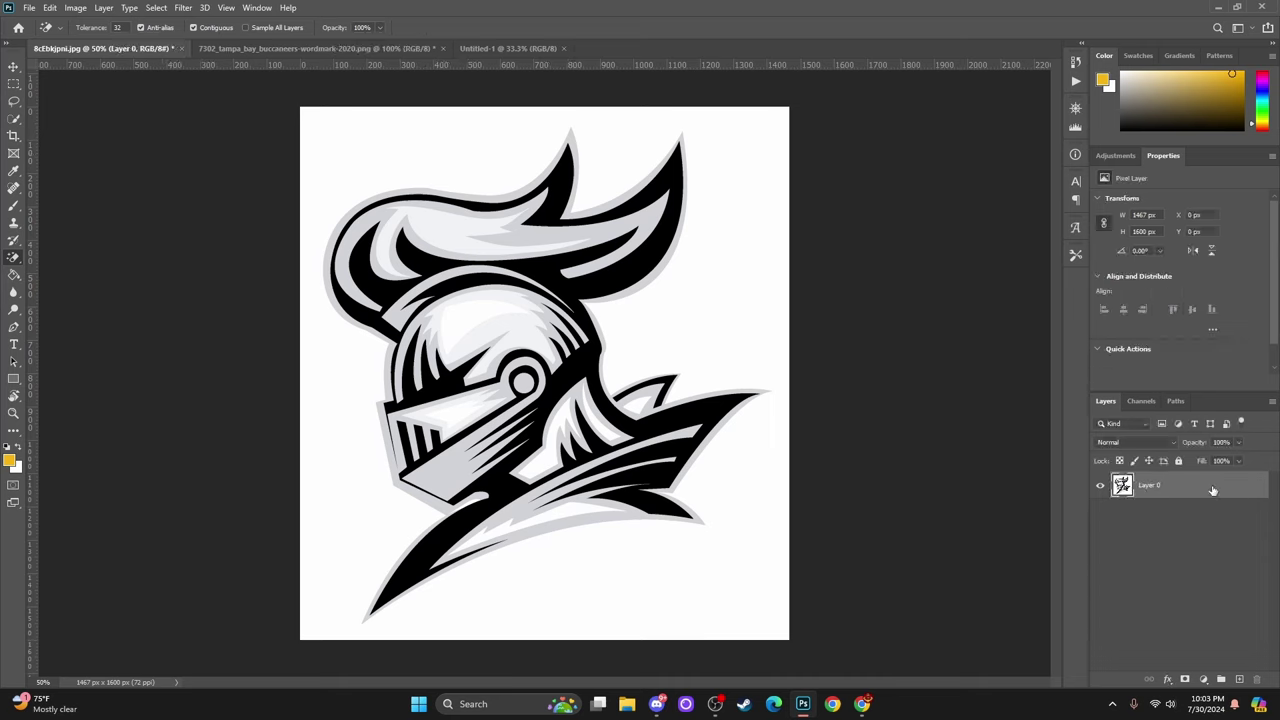
click(459, 133)
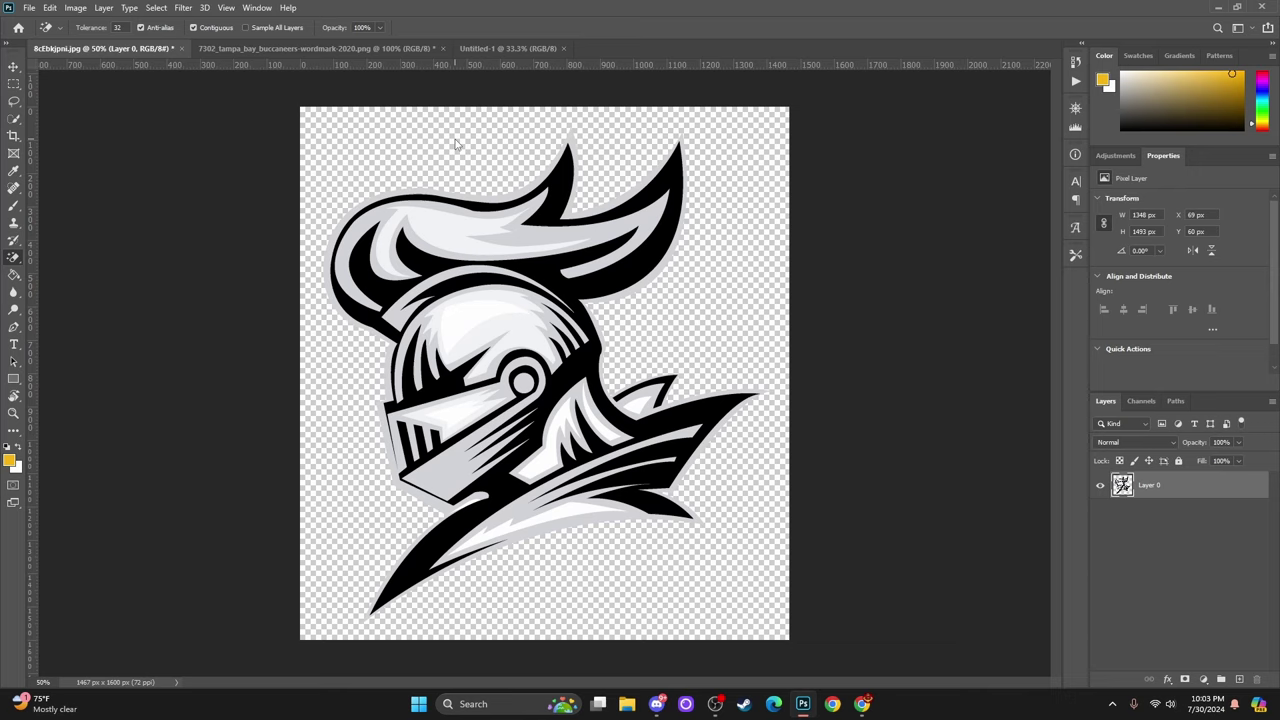
right_click(14, 260)
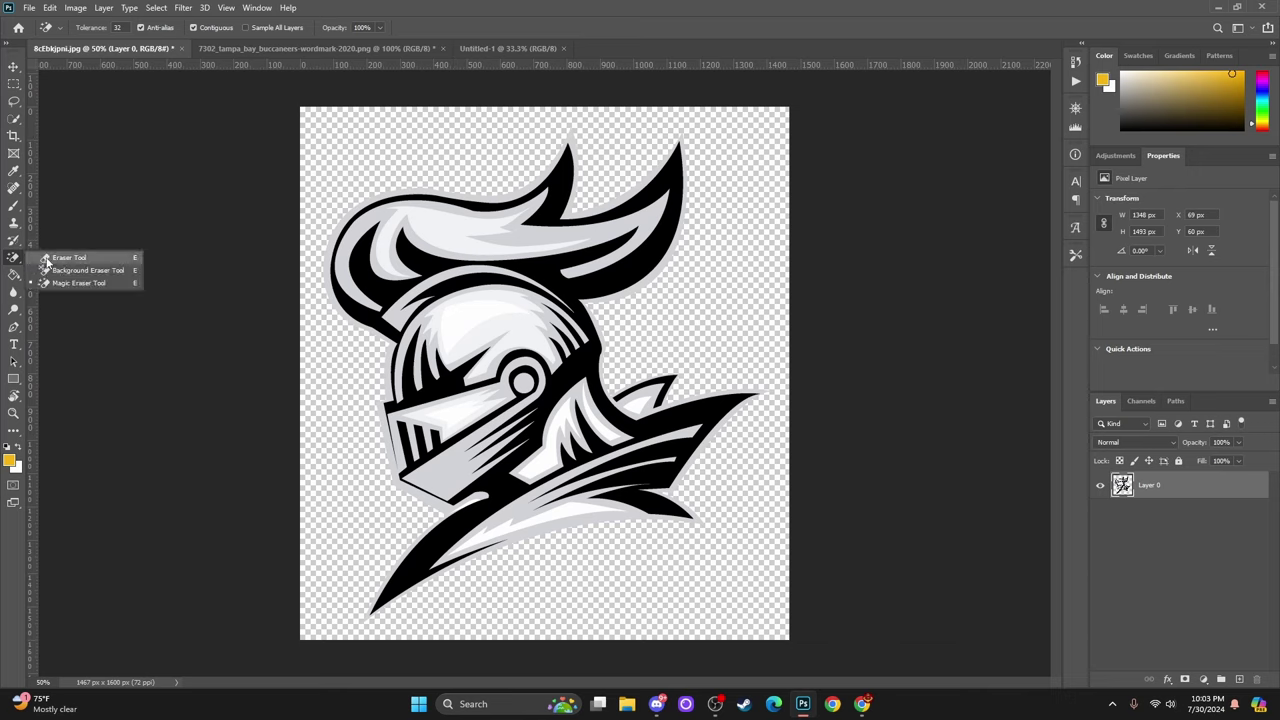
Switch to the plain Eraser Tool with a 48 px brush.
click(68, 258)
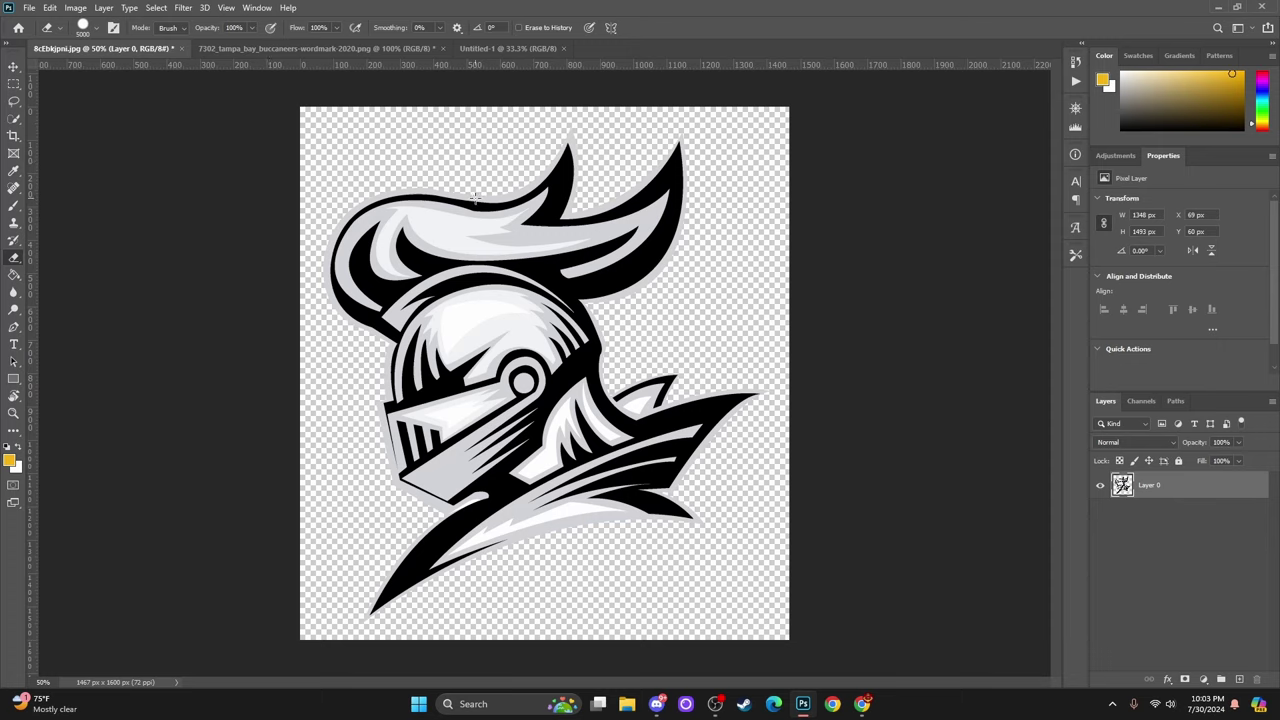
click(95, 27)
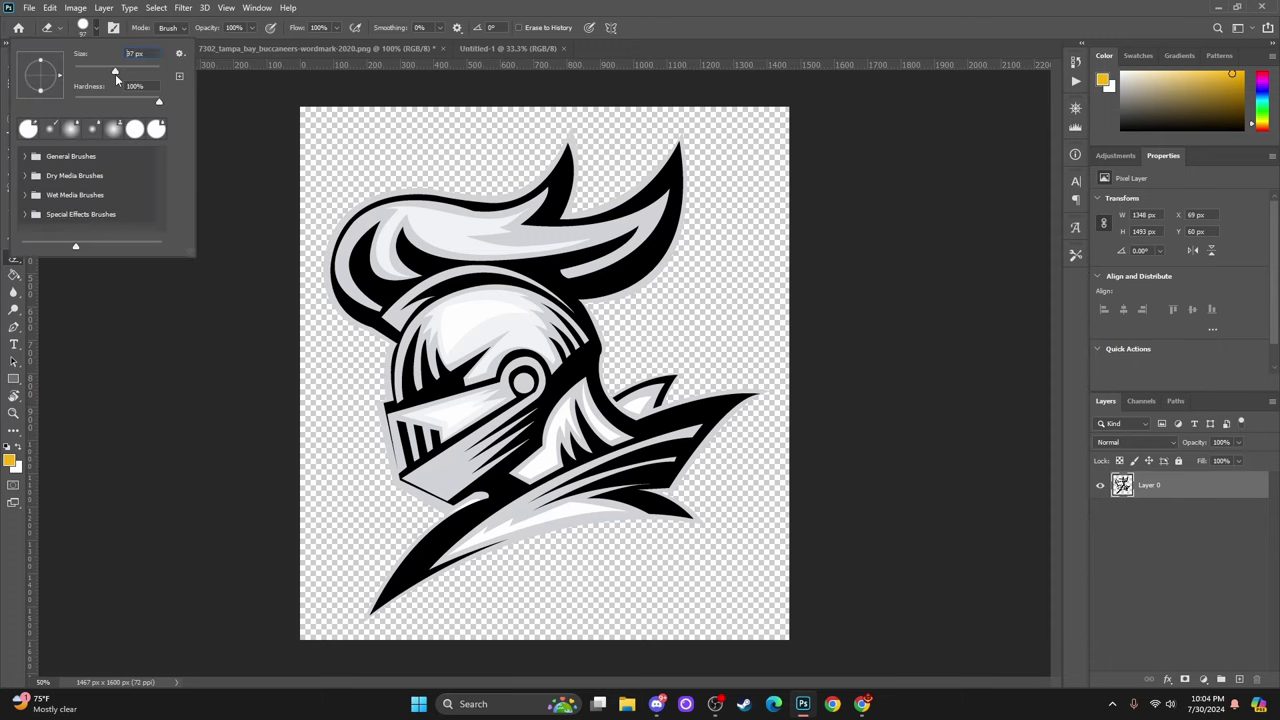
click(95, 27)
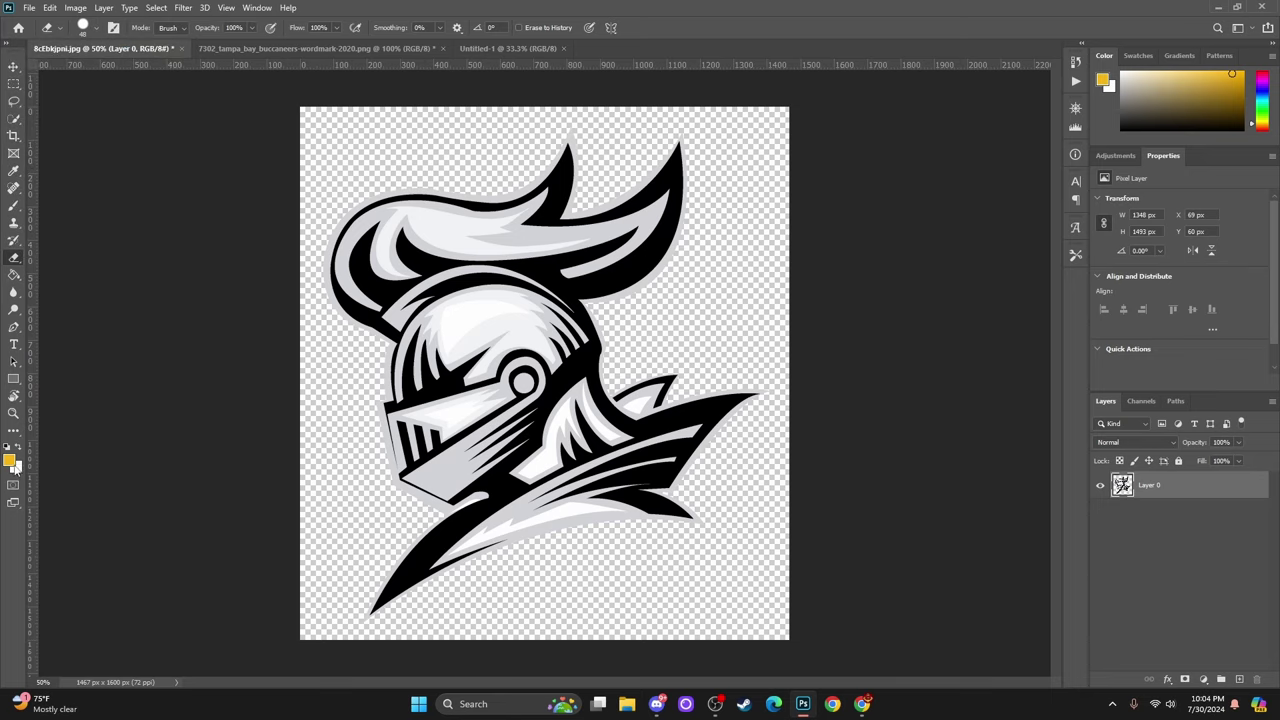
Zoom in close on the plume's upper outline.
click(13, 412)
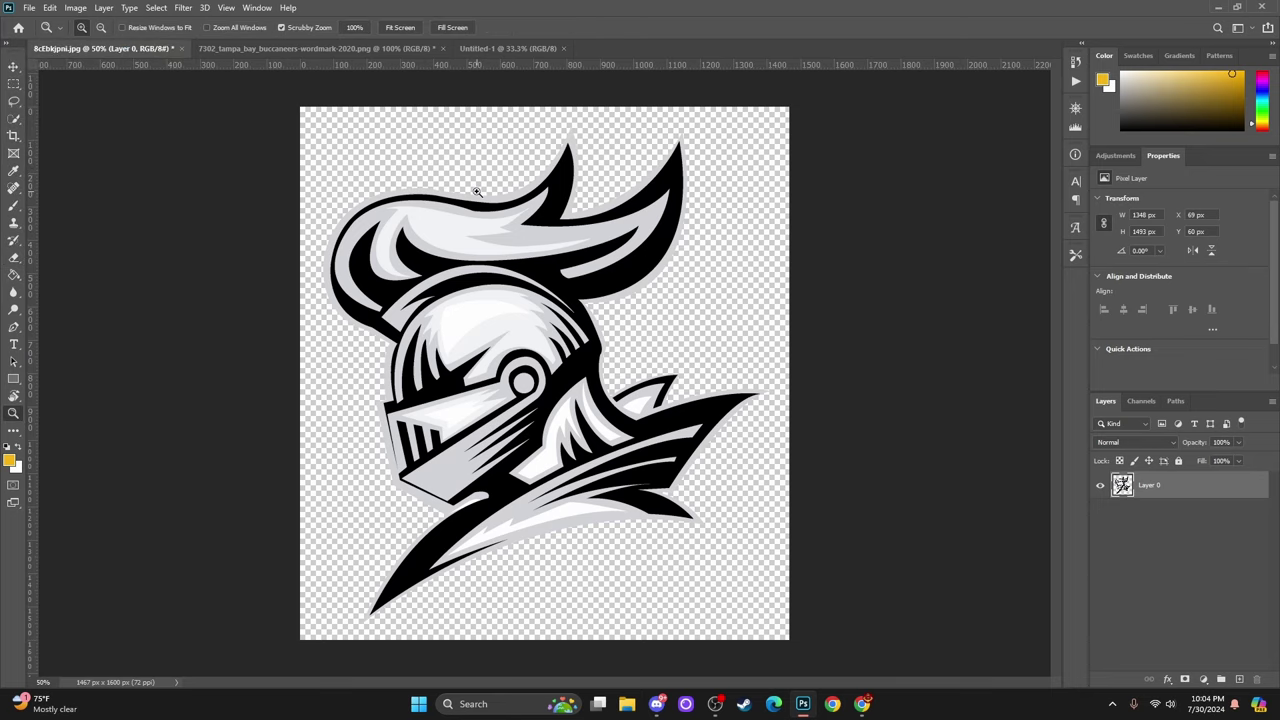
click(477, 191)
drag(477, 191, 474, 191)
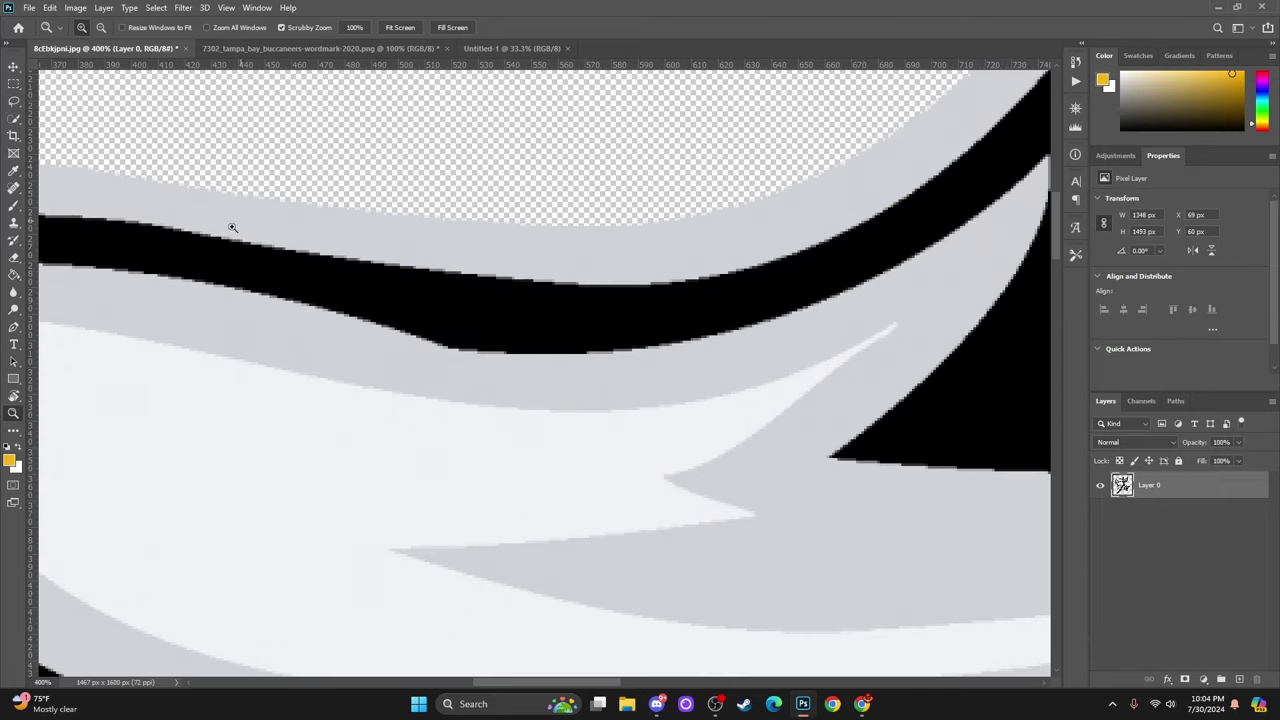
click(13, 257)
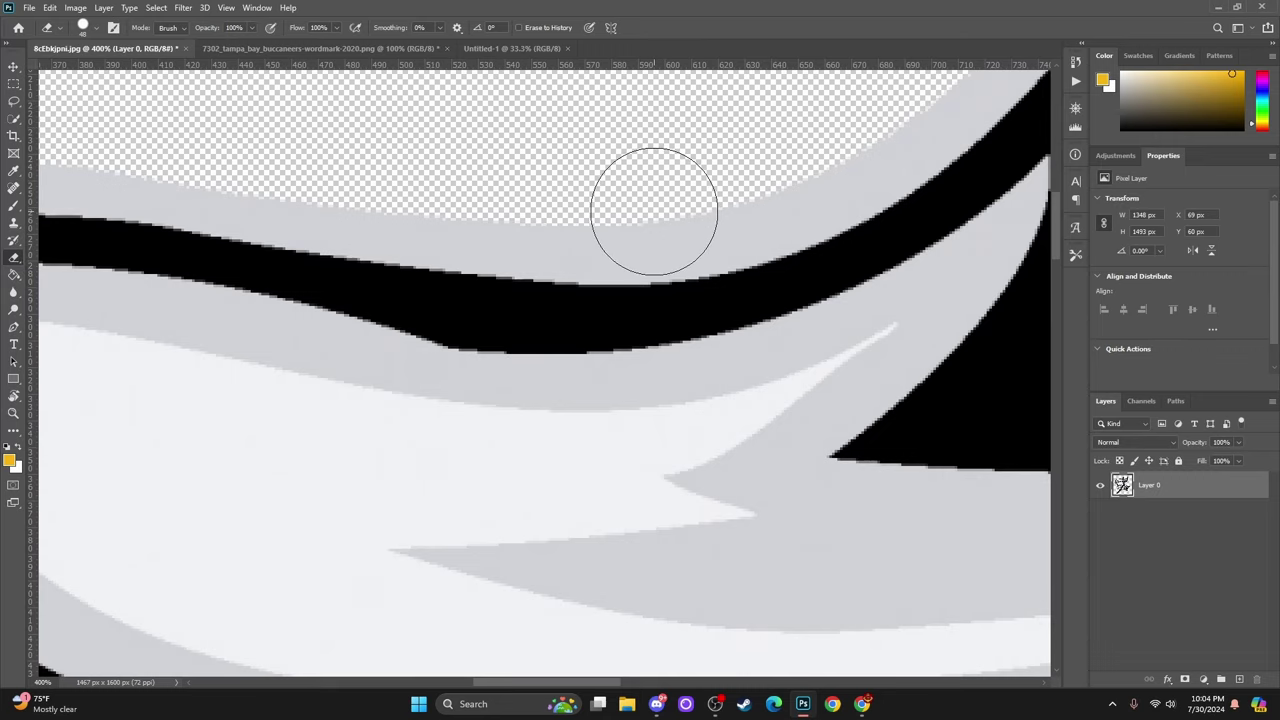
mouse_move(654, 211)
mouse_down()
mouse_move(358, 192)
mouse_move(704, 210)
mouse_move(829, 149)
mouse_move(797, 163)
mouse_up()
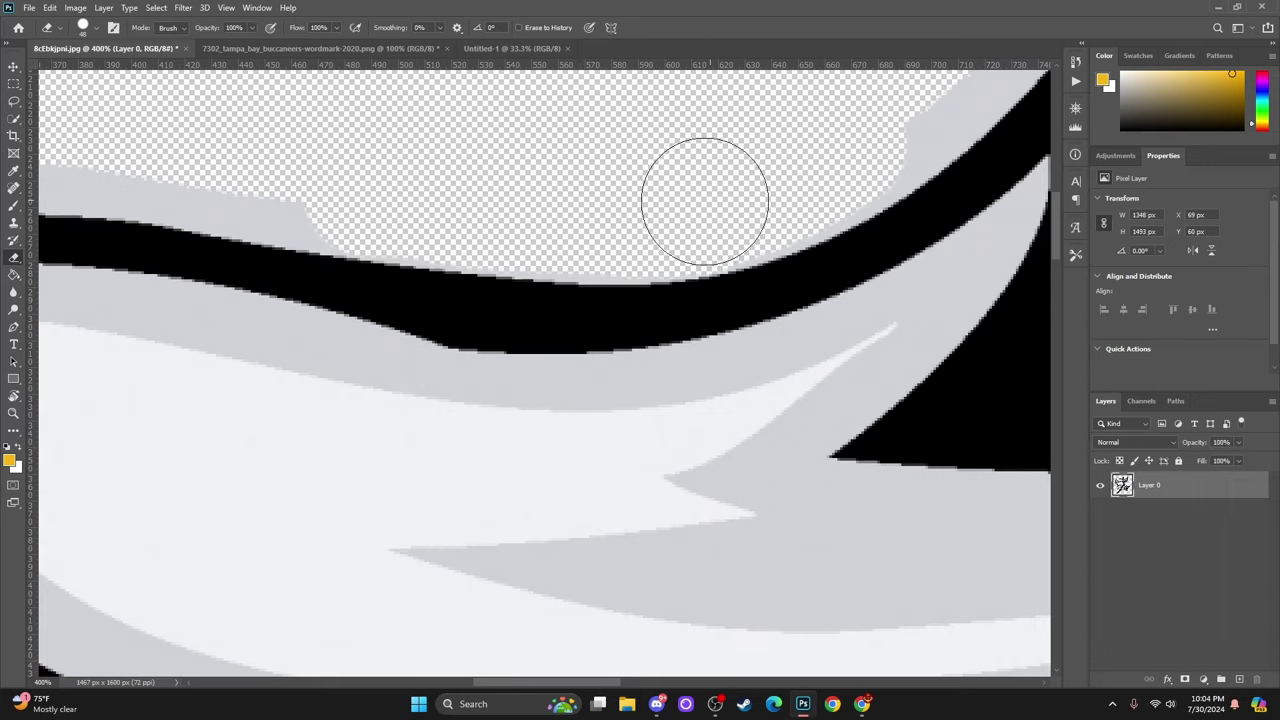
mouse_move(705, 201)
mouse_down()
mouse_move(428, 211)
mouse_move(570, 177)
mouse_up()
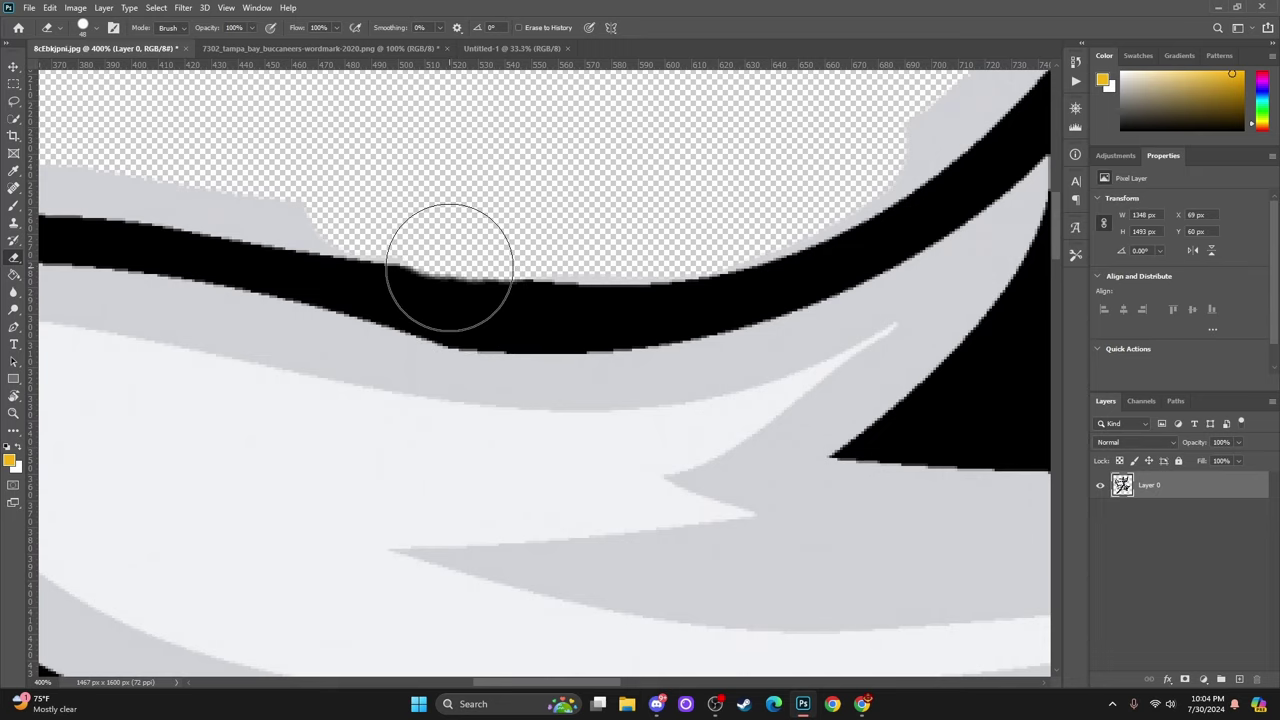
drag(479, 219, 466, 223)
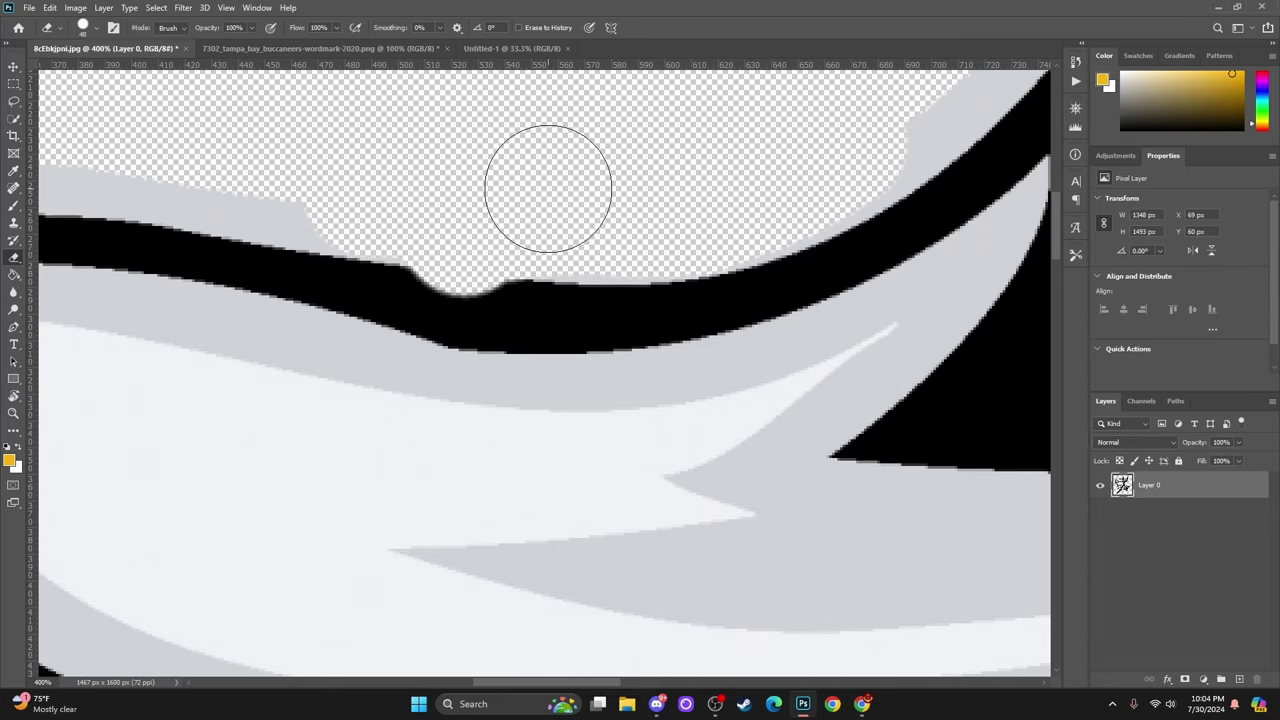
key(ctrl+z)
key(ctrl+z)
key(ctrl+z)
key(ctrl+z)
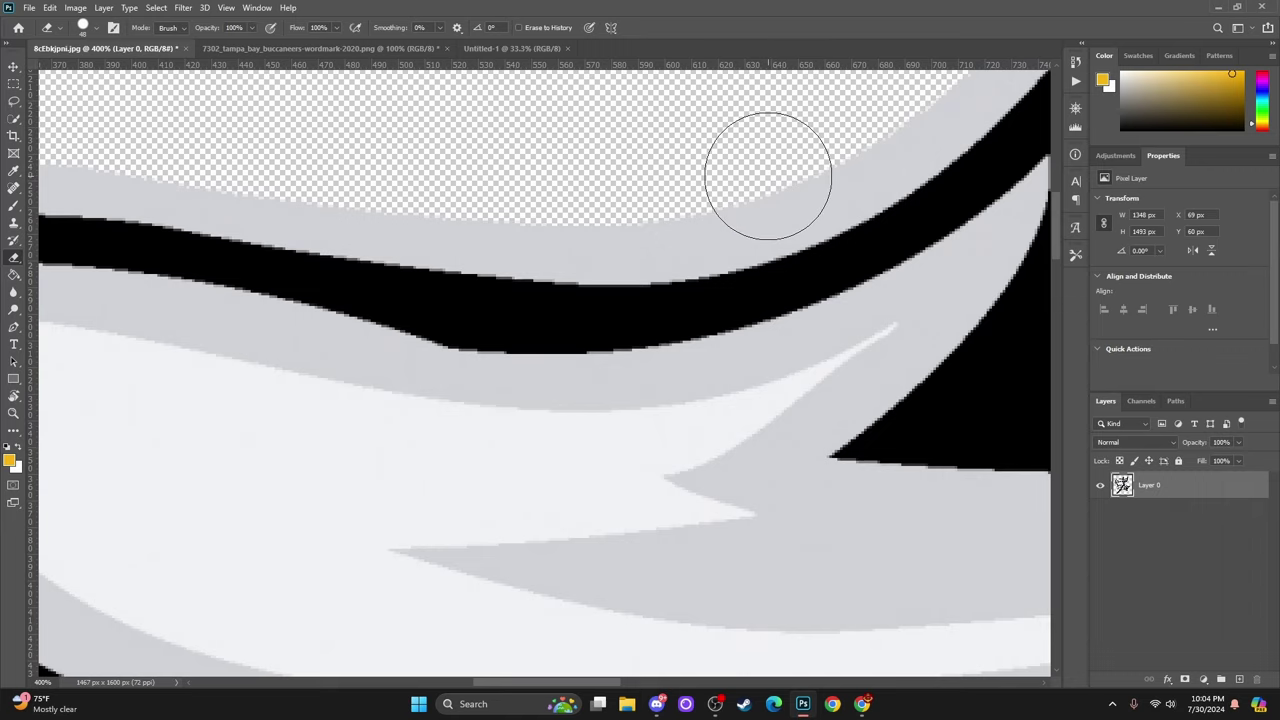
mouse_move(766, 163)
mouse_down()
mouse_move(691, 212)
mouse_move(526, 218)
mouse_move(320, 194)
mouse_up()
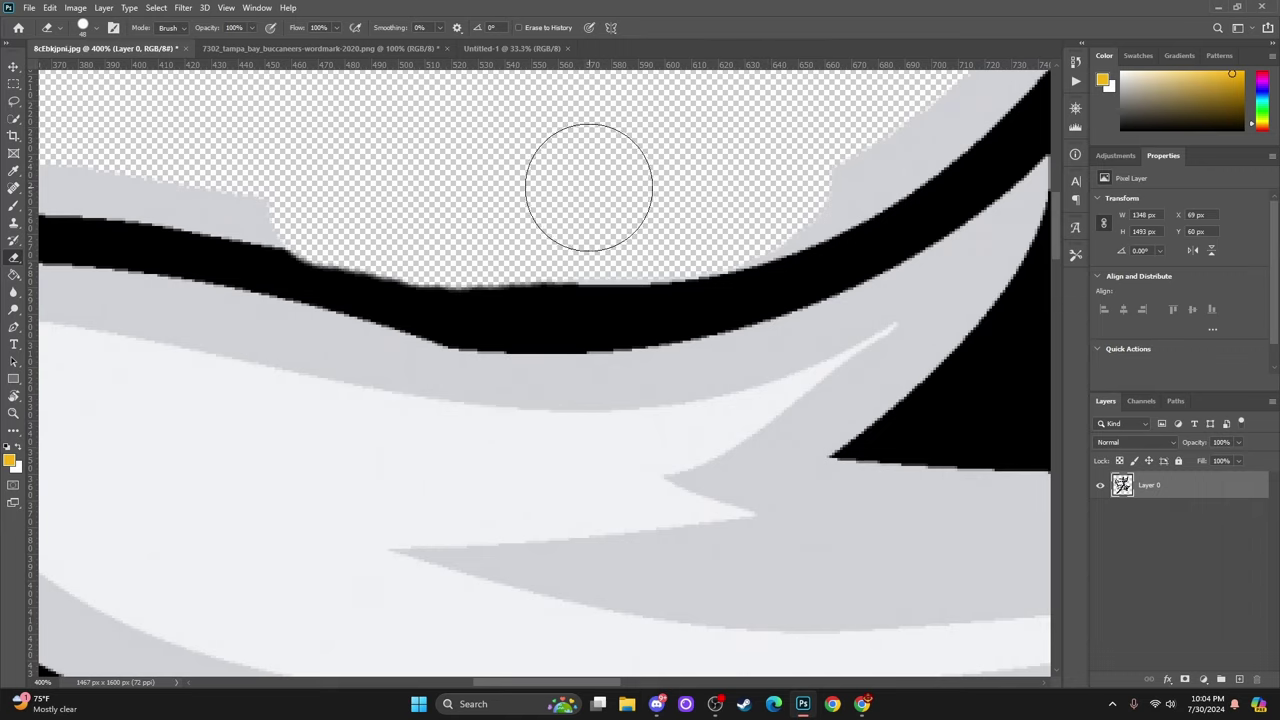
key(ctrl+z)
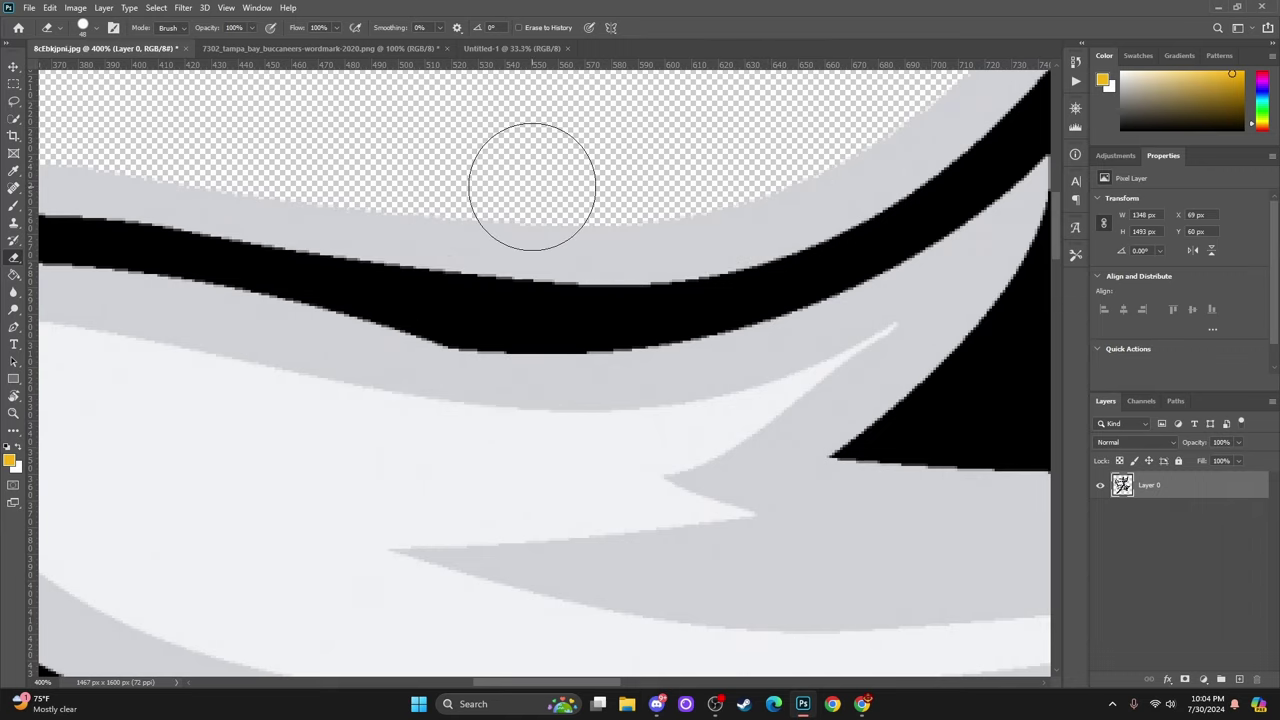
click(13, 412)
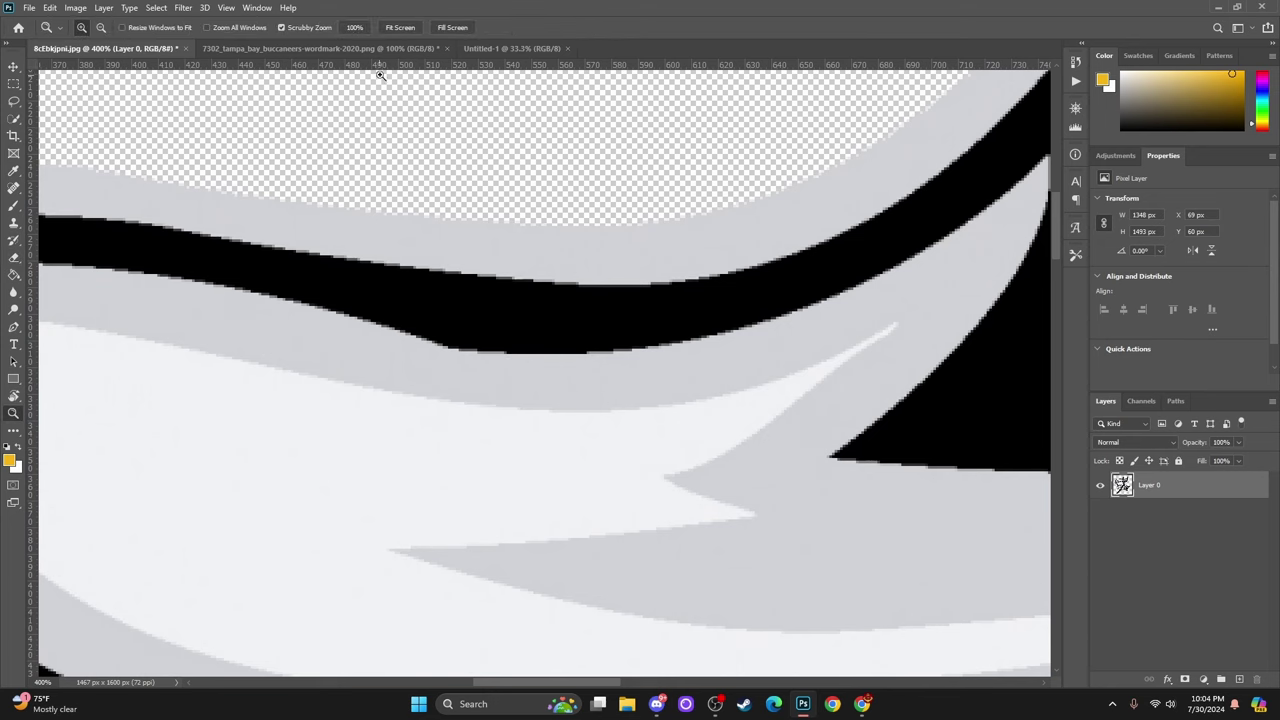
click(403, 28)
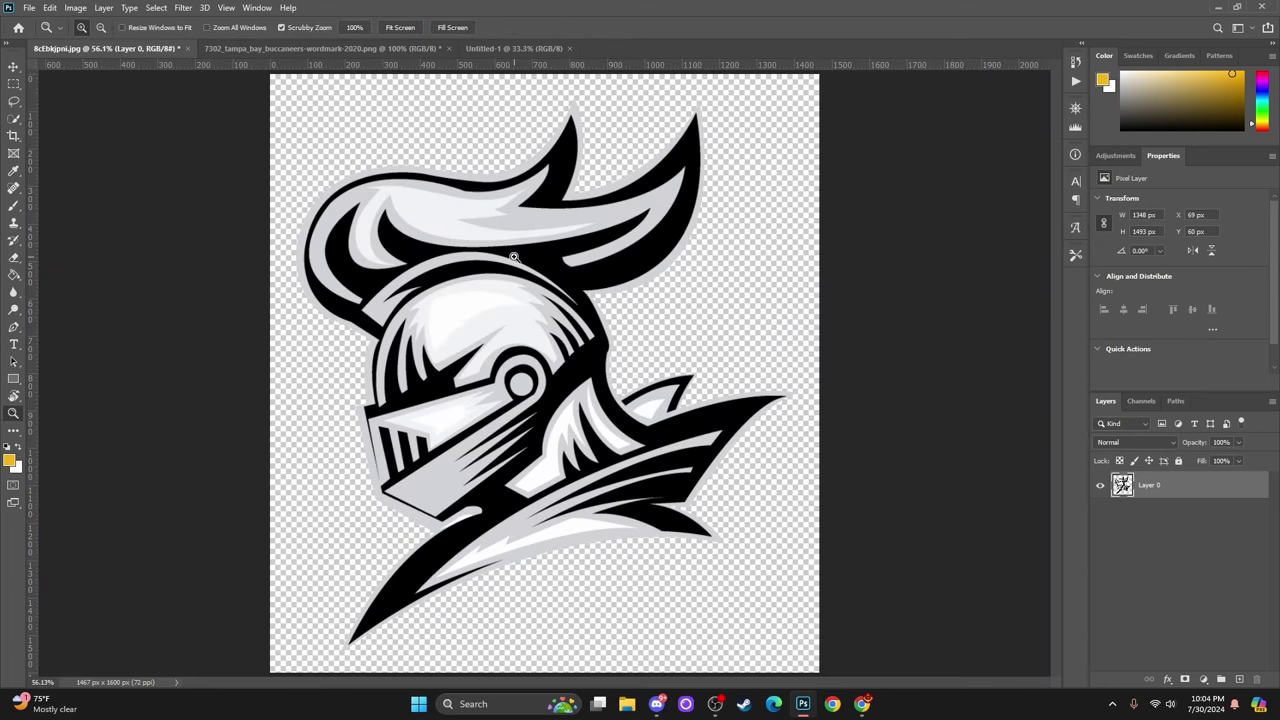
Deselect the knight layer with the Move tool and switch to the Eyedropper.
click(13, 66)
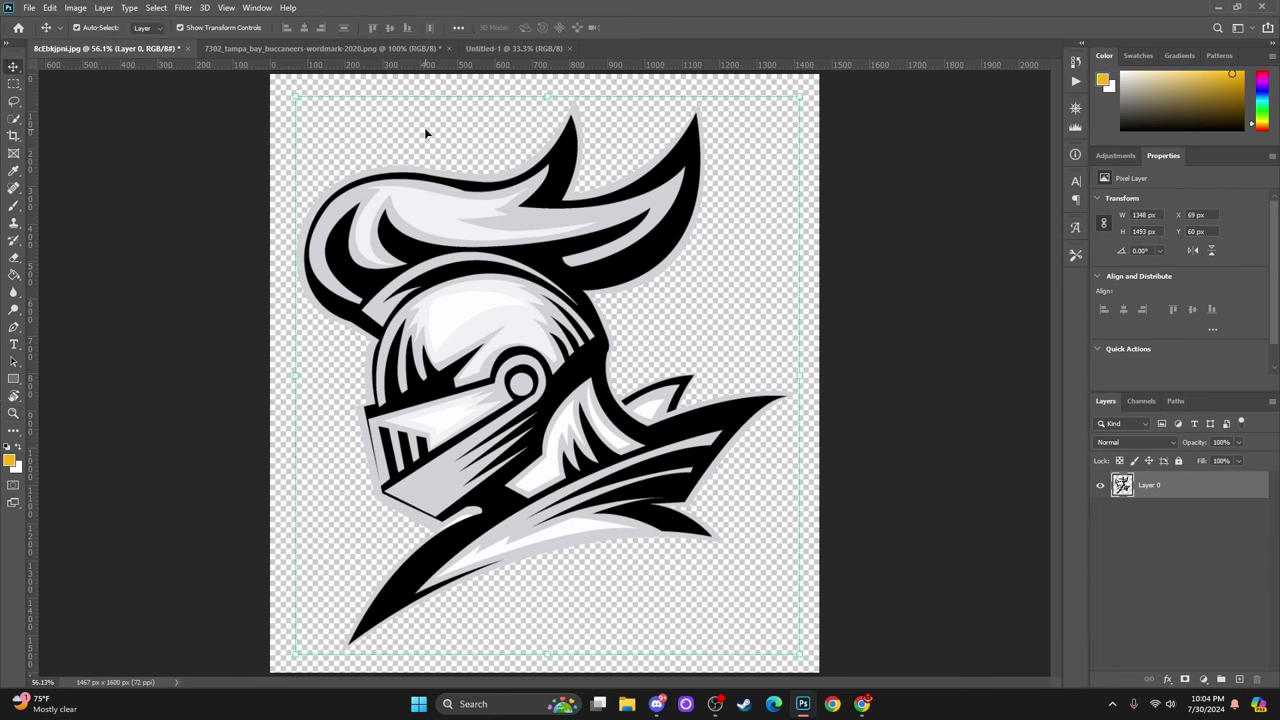
click(193, 254)
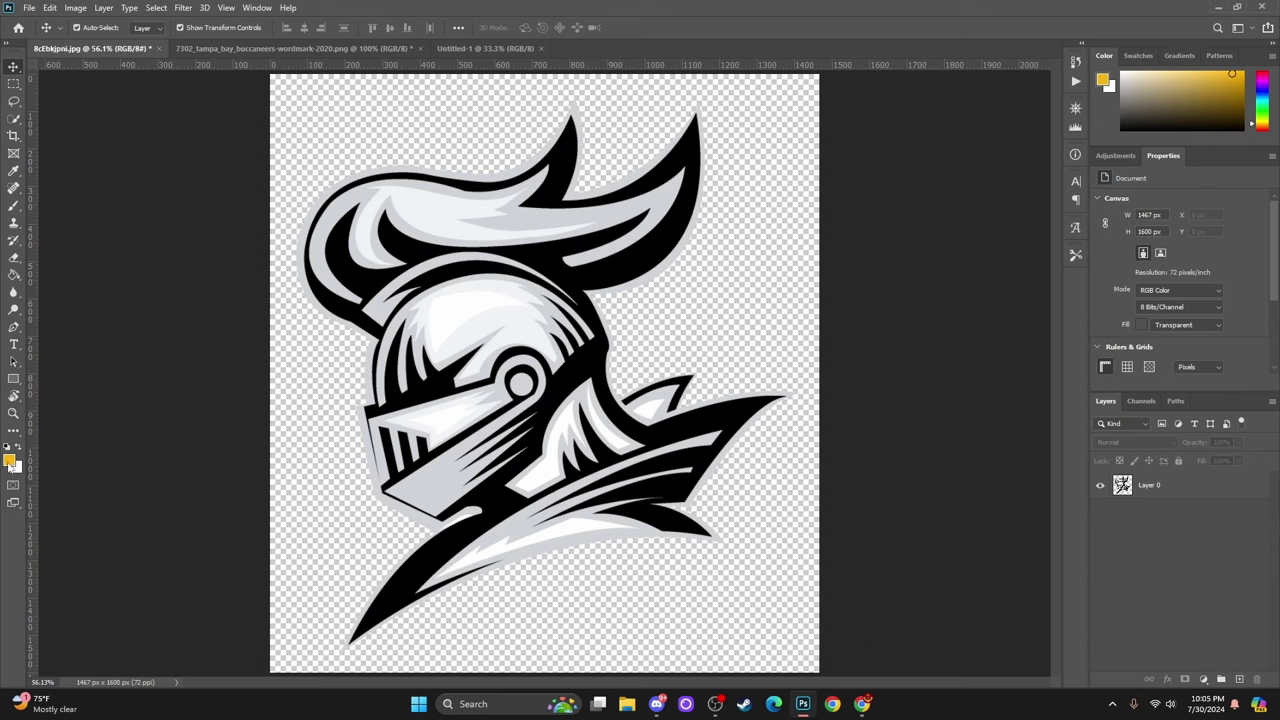
key(i)
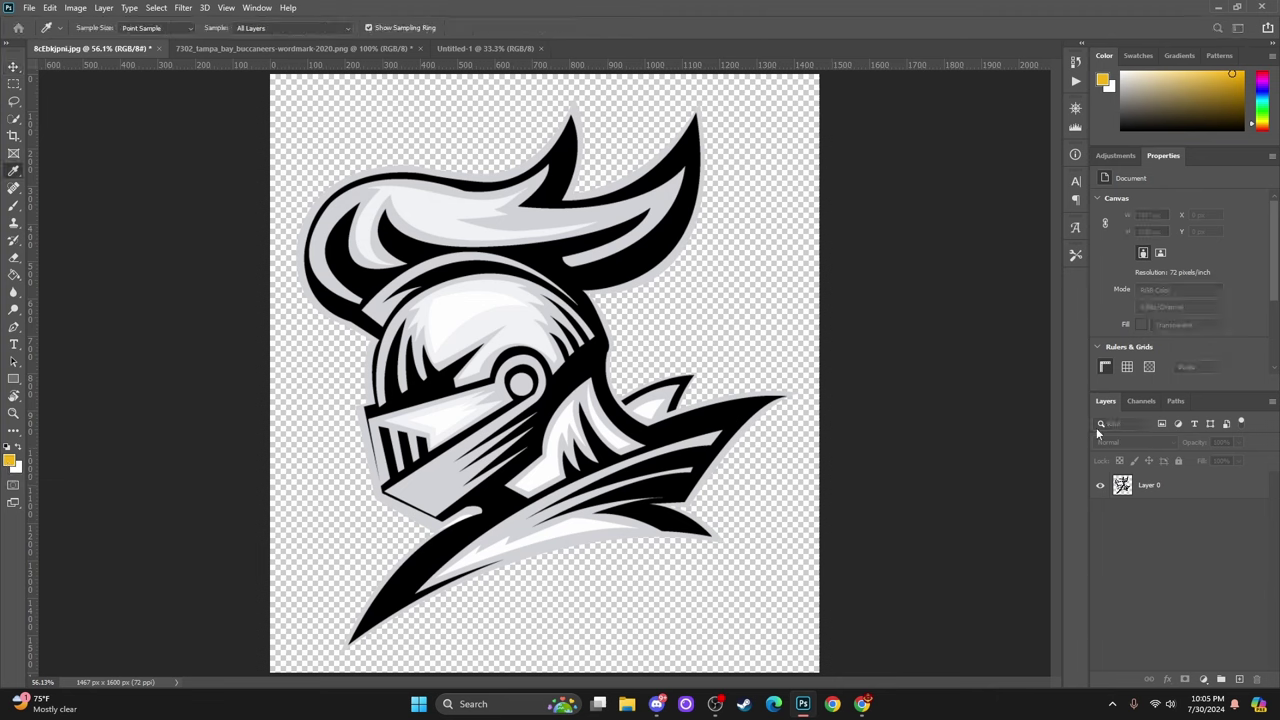
Set the foreground colour to a fully saturated vivid blue, hex 2300fa.
click(9, 460)
drag(12, 268, 341, 187)
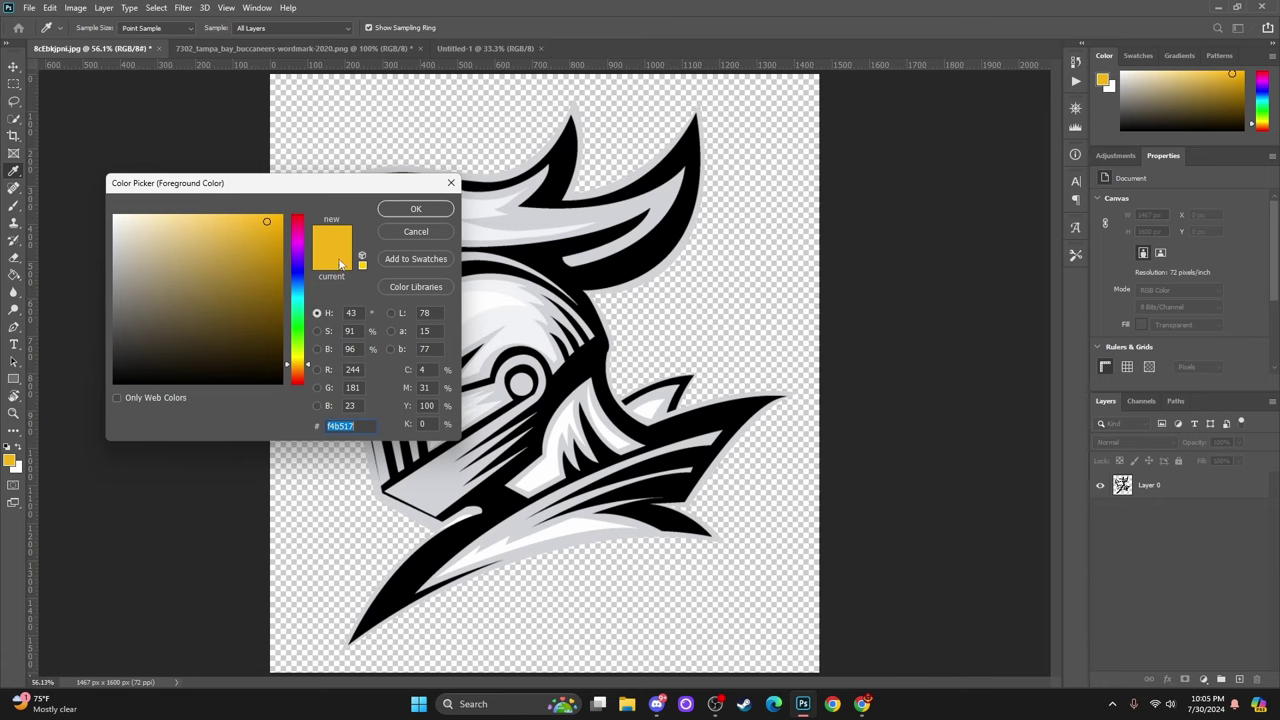
click(303, 268)
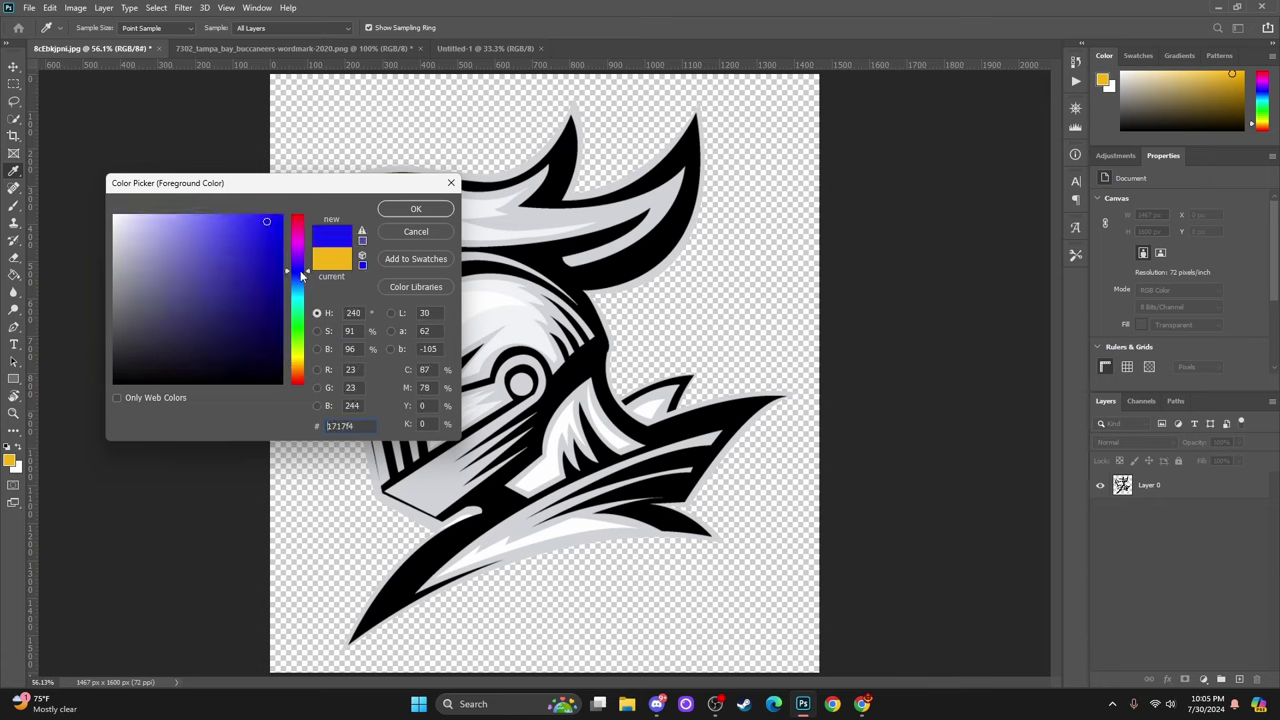
click(285, 218)
click(410, 210)
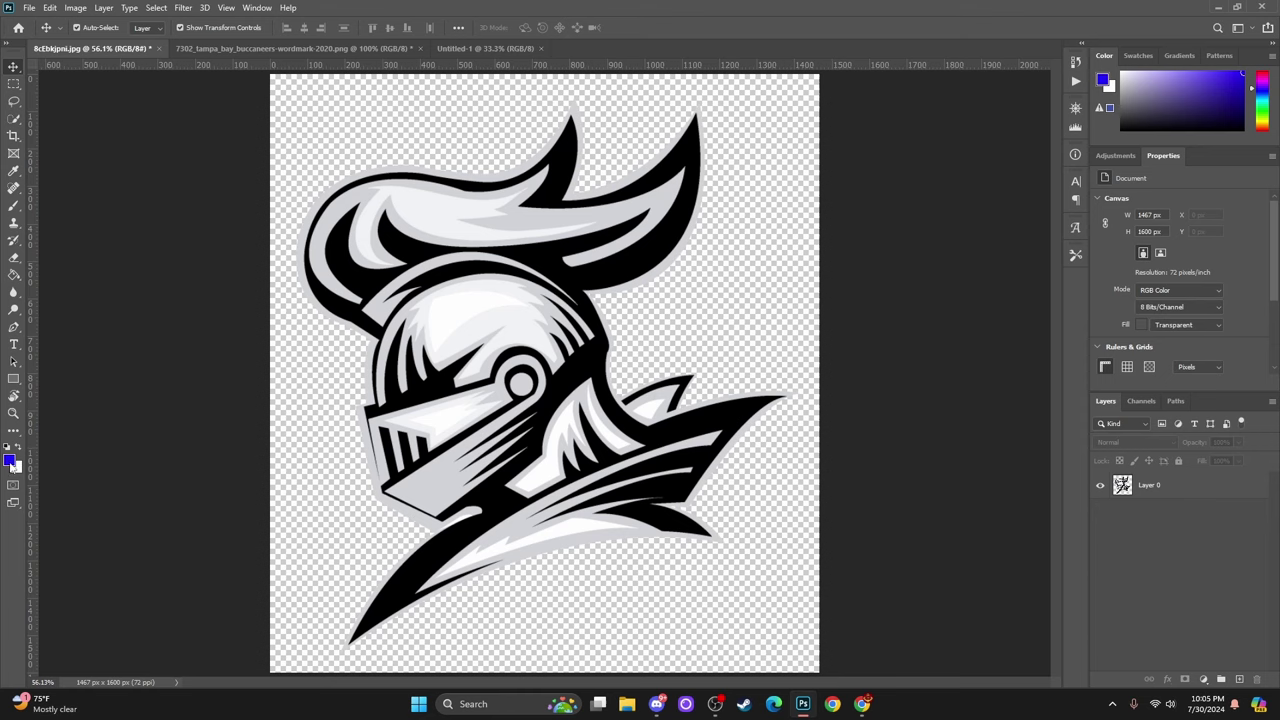
Choose the Paint Bucket and zoom to 100% on the knight's plume.
click(14, 276)
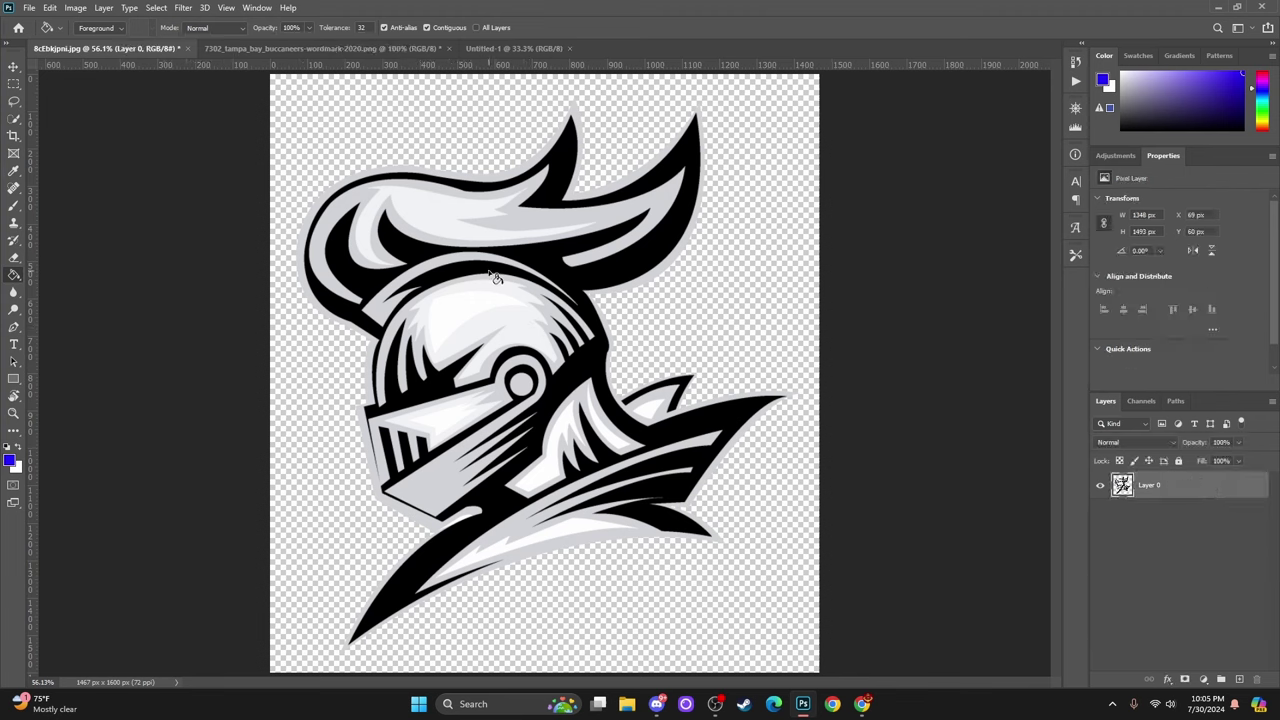
click(13, 412)
click(484, 254)
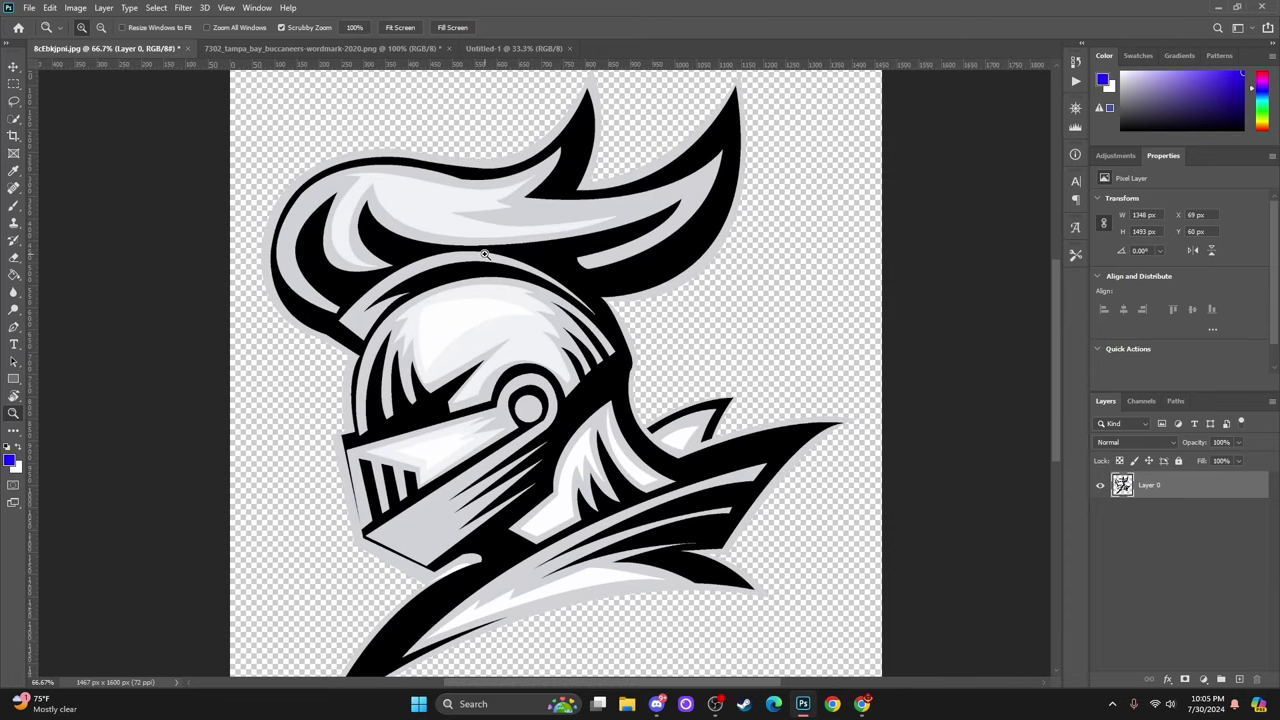
click(484, 254)
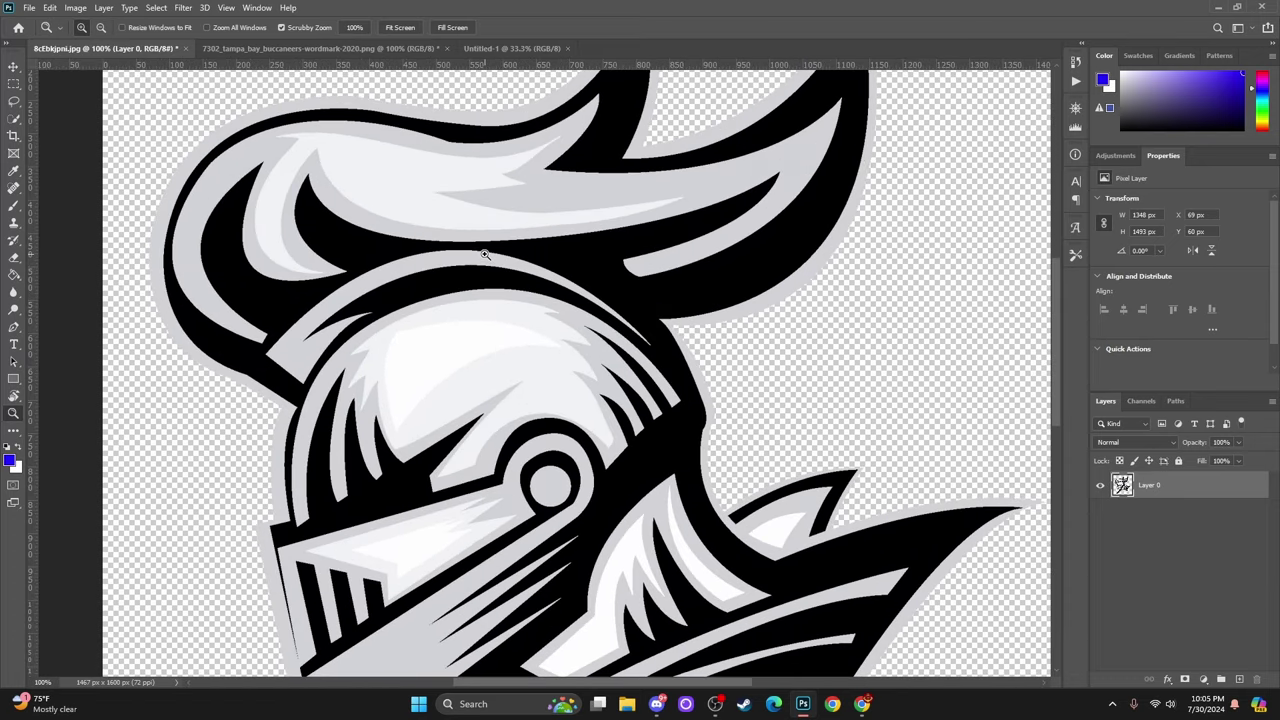
Set Paint Bucket tolerance to 10 and fill the plume's grey shading with blue.
click(14, 273)
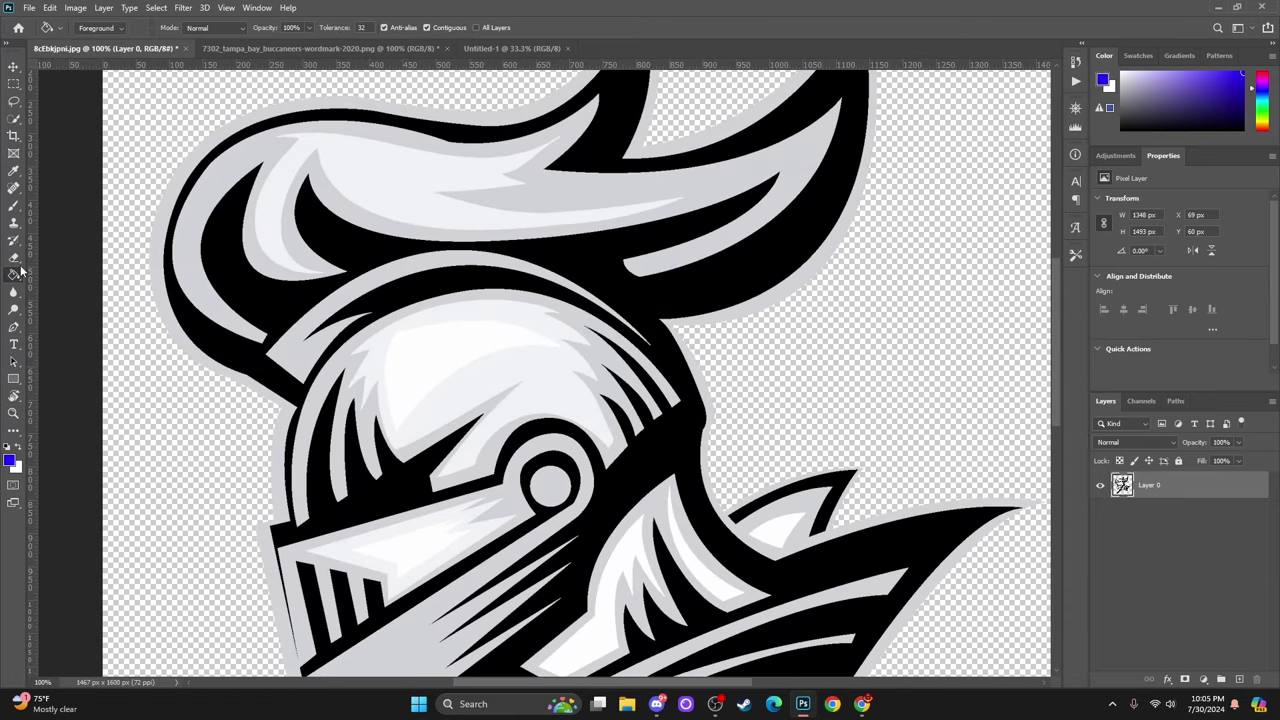
click(776, 166)
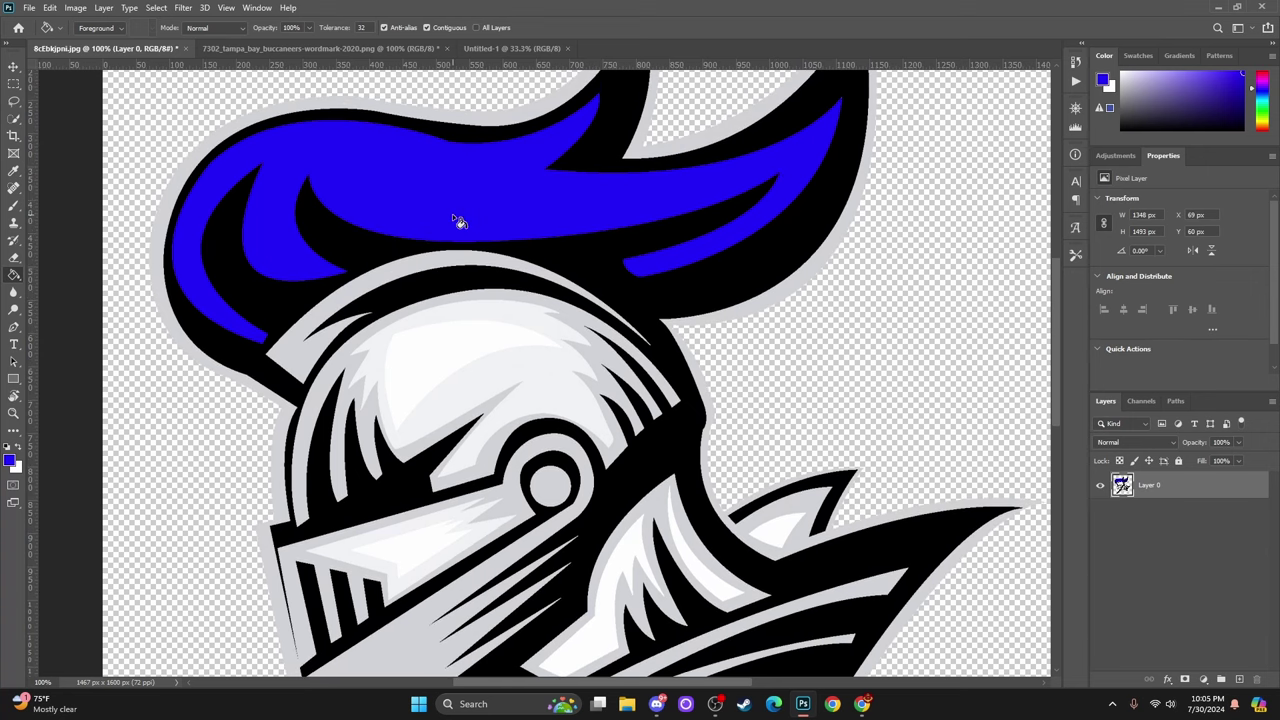
key(ctrl+z)
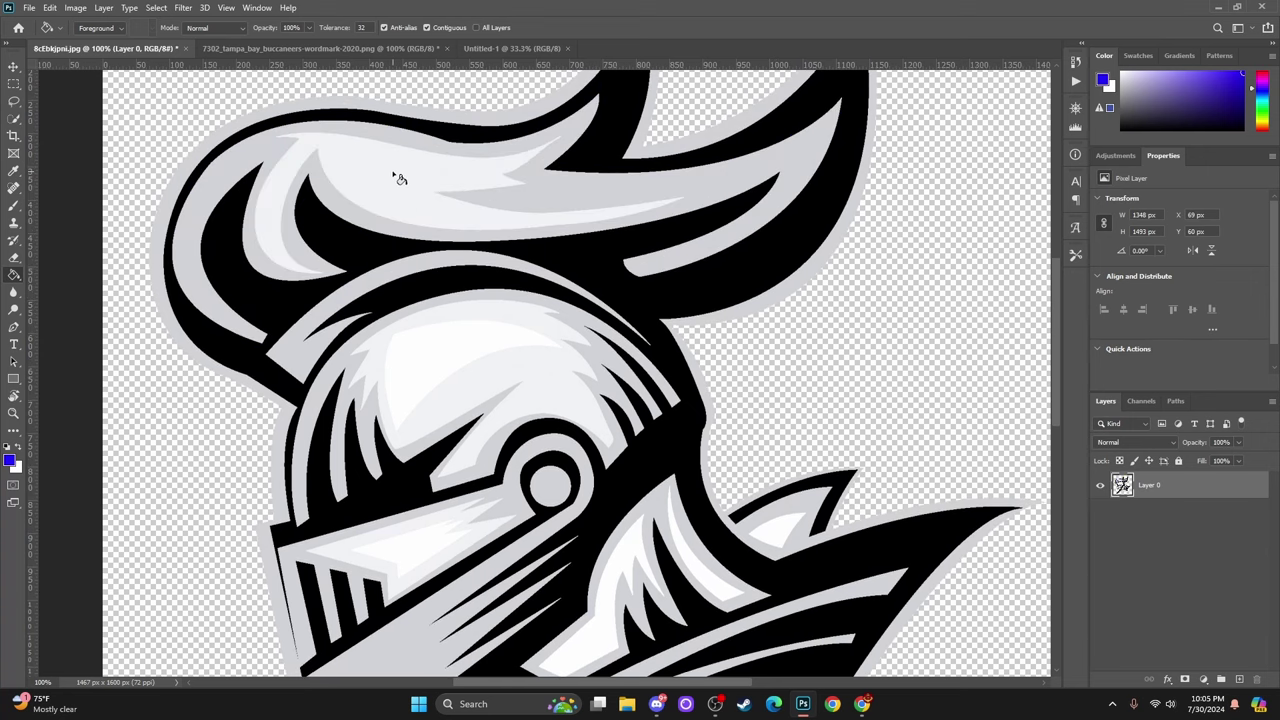
text(5)
click(618, 200)
key(ctrl+z)
text(10)
click(579, 192)
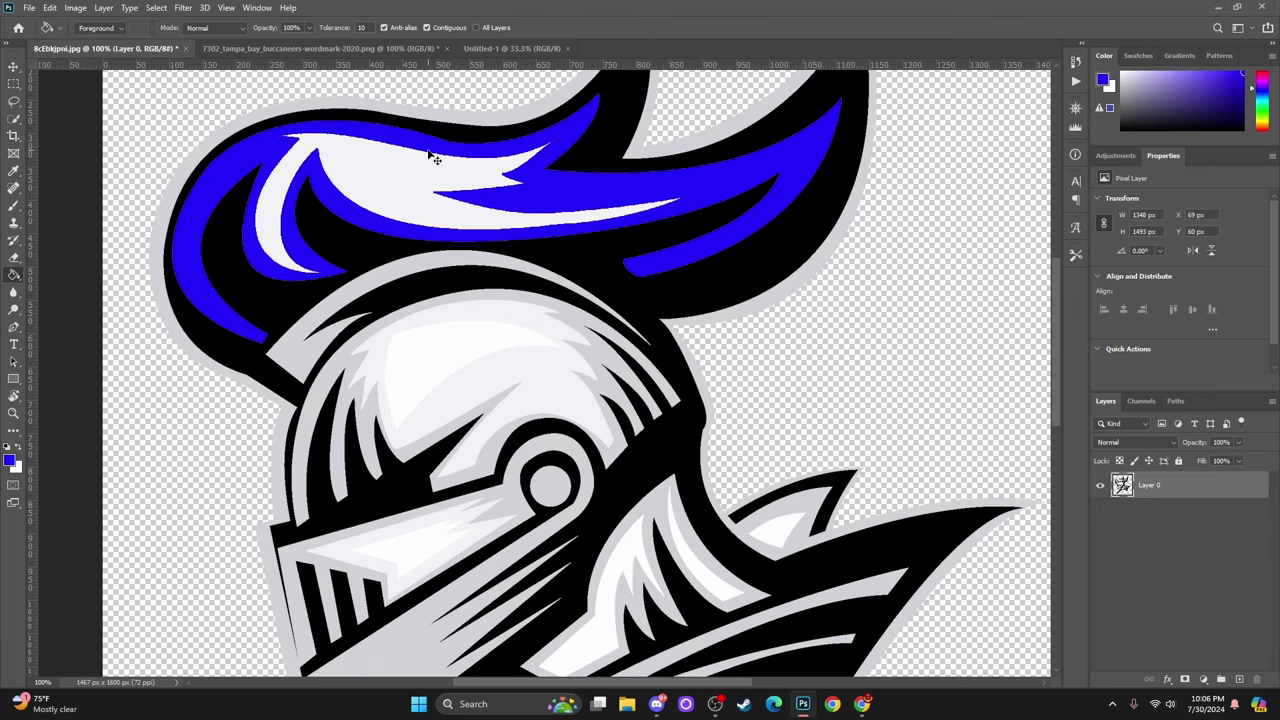
Fill the outer plume and helmet crown with blue, discarding the trial fills.
key(ctrl+z)
click(390, 189)
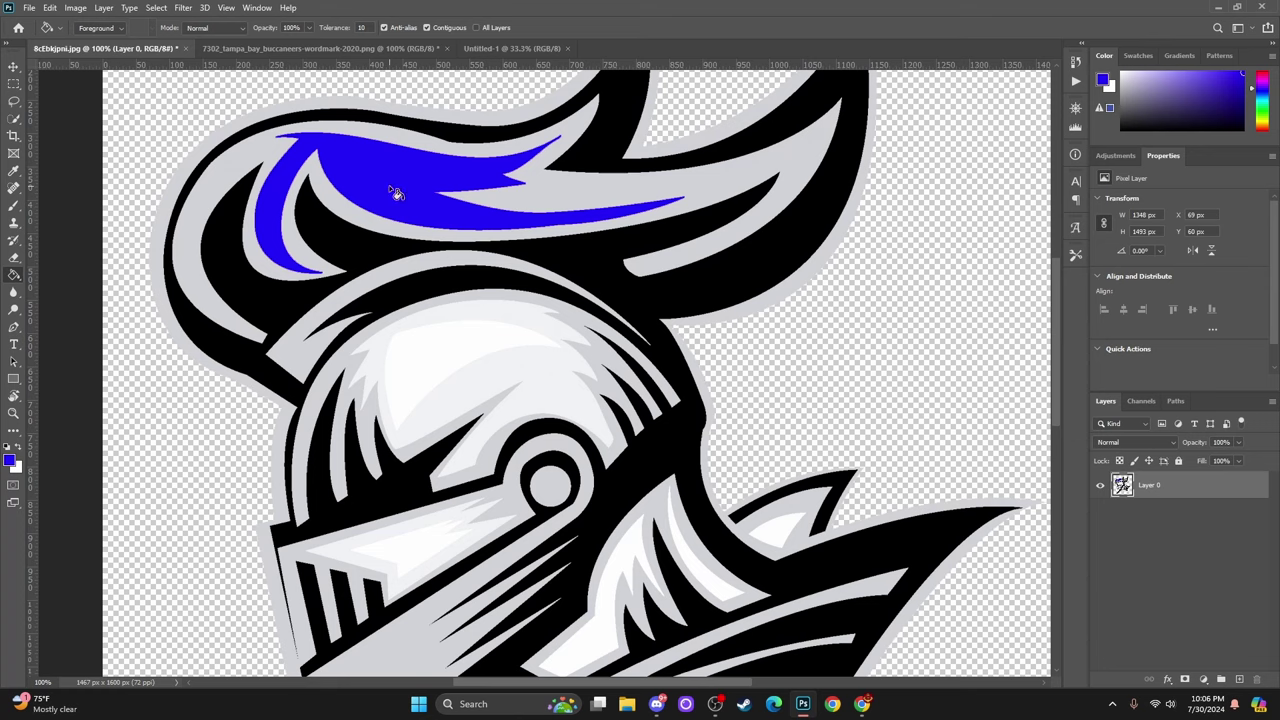
key(ctrl+z)
click(585, 195)
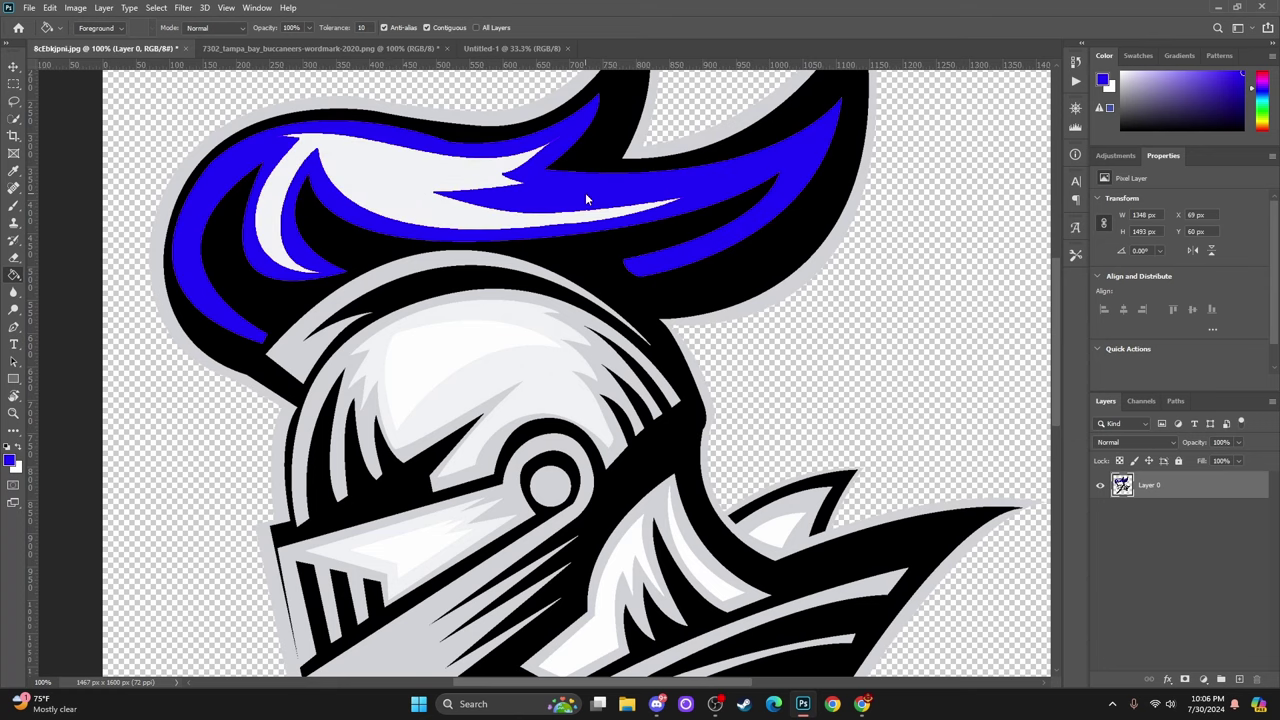
click(533, 390)
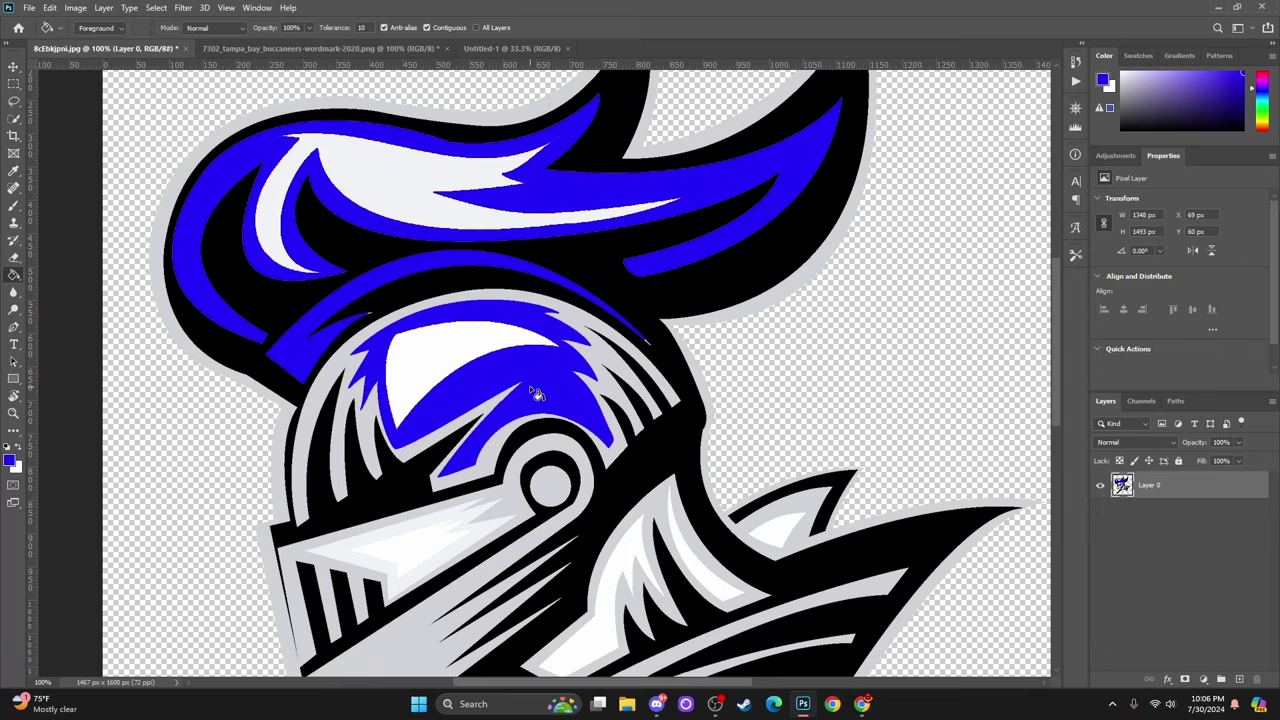
Fit the whole recoloured knight logo on screen.
scroll(533, 392, down, 1)
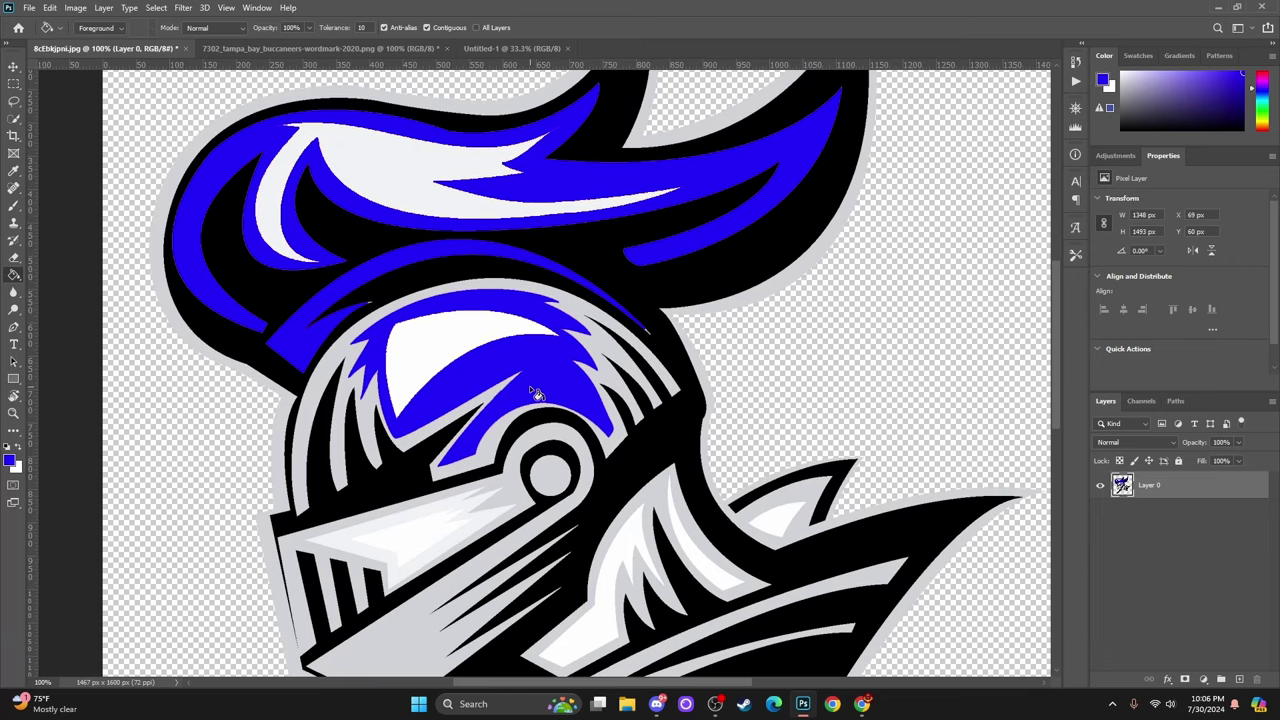
scroll(533, 390, down, 2)
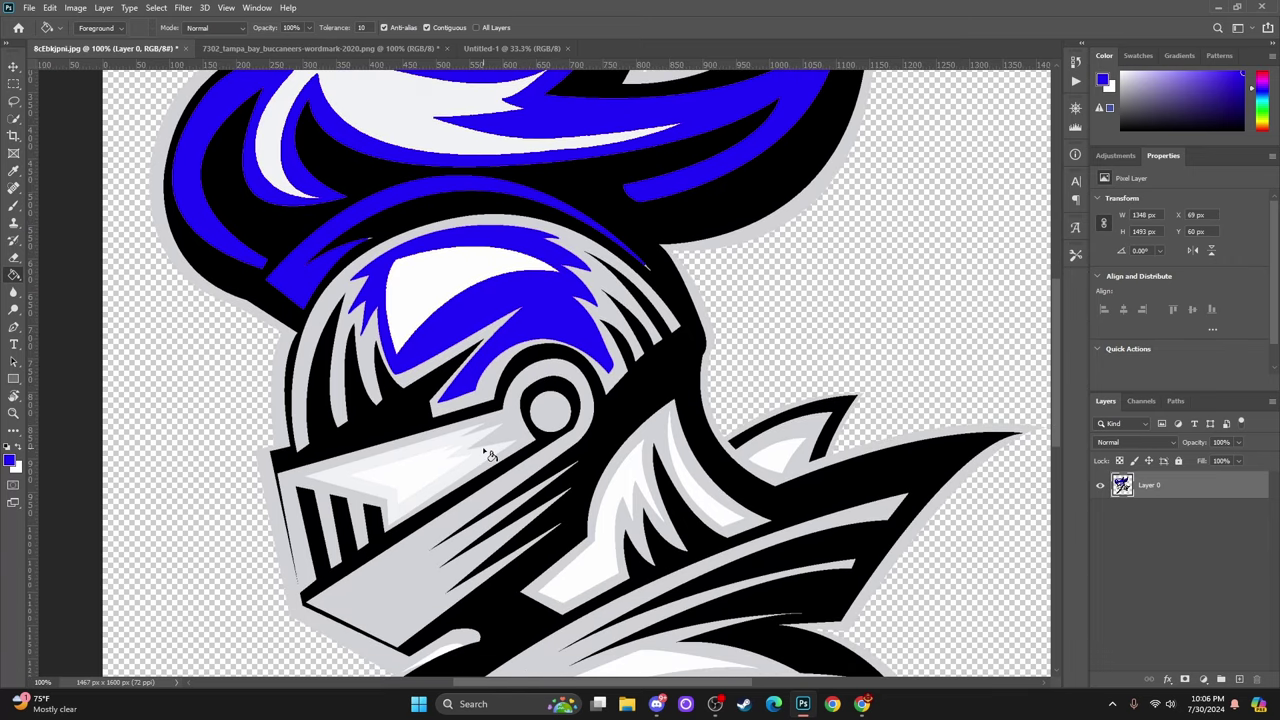
scroll(490, 455, up, 2)
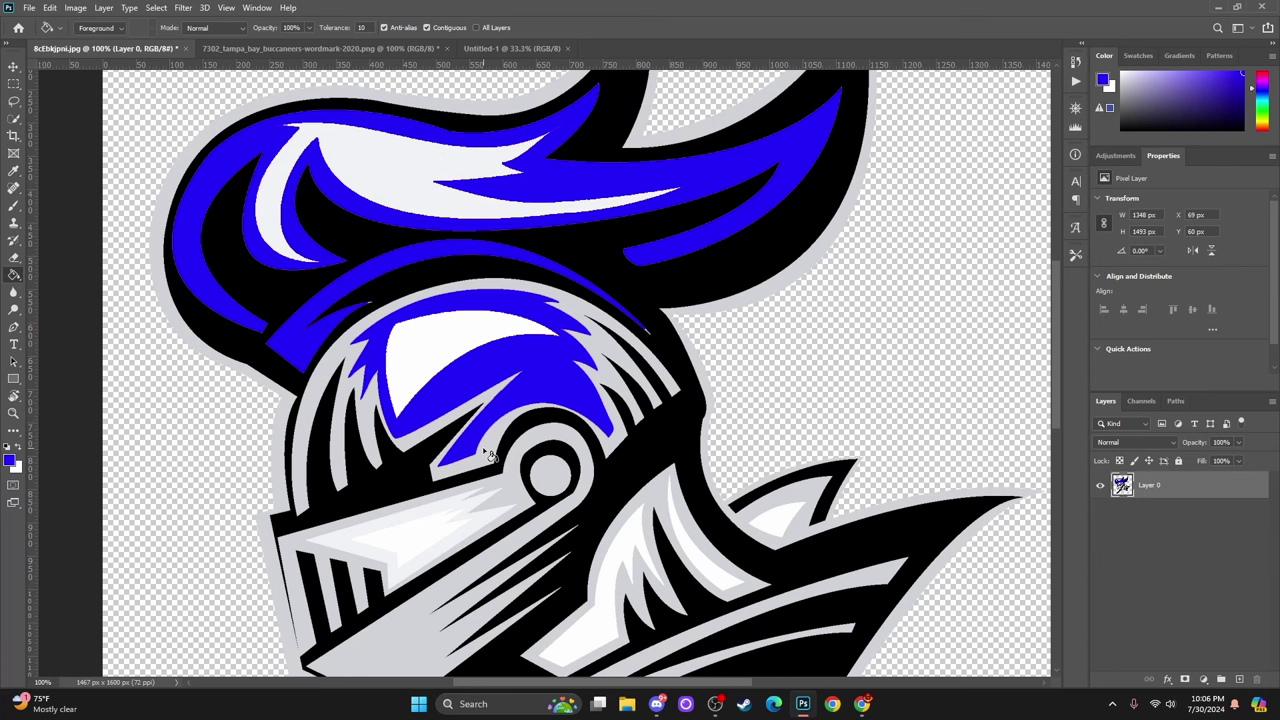
key(z)
key(ctrl+0)
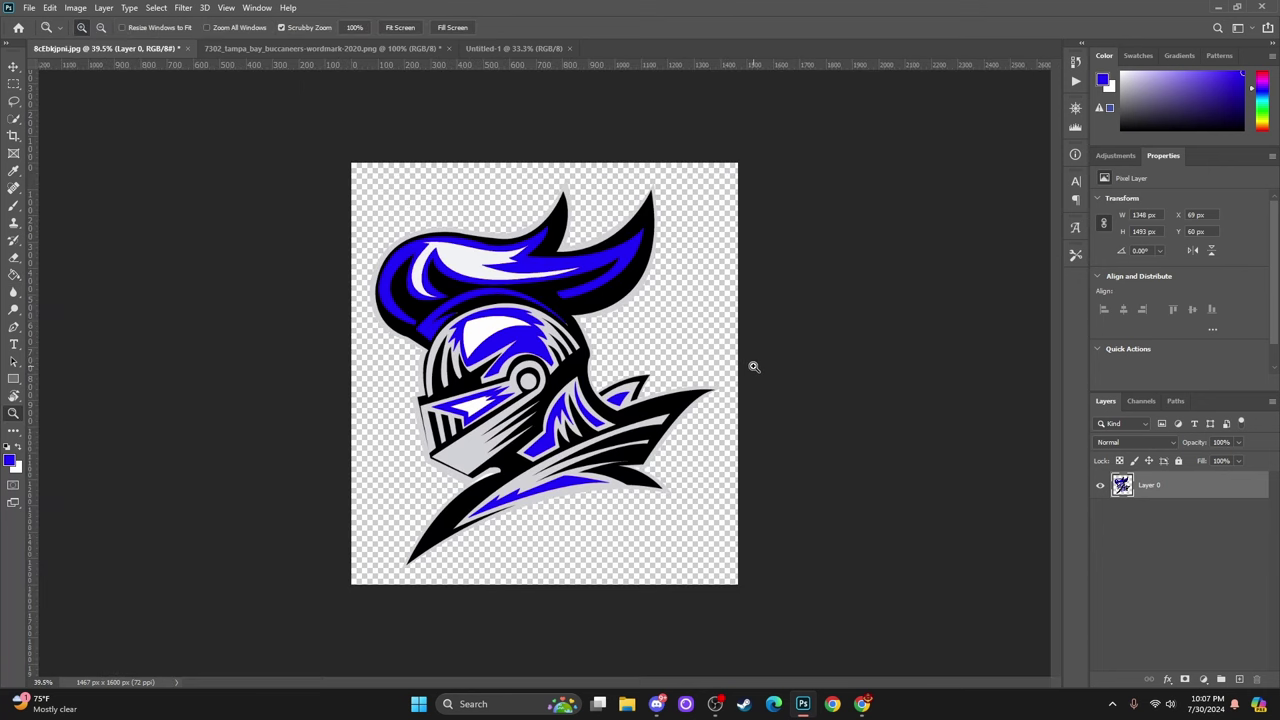
Shift the knight layer slightly right and down to X 119, Y 75 px.
click(14, 66)
click(268, 243)
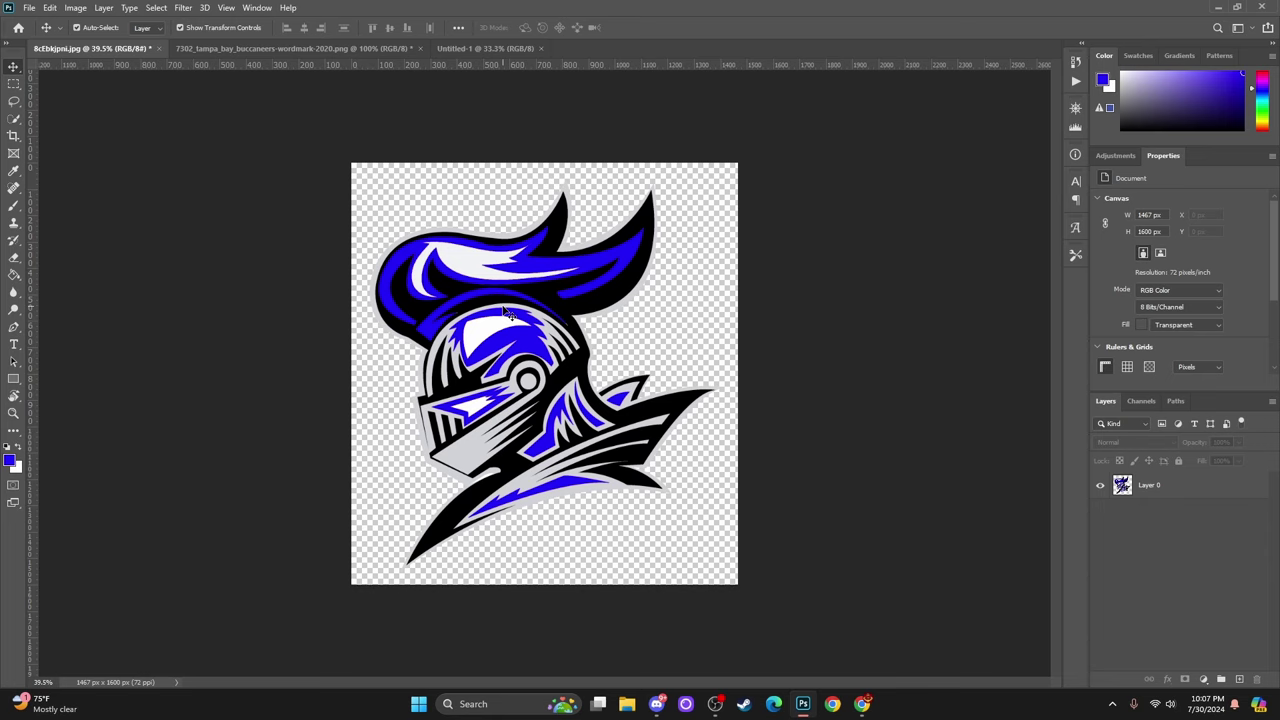
click(13, 416)
click(430, 346)
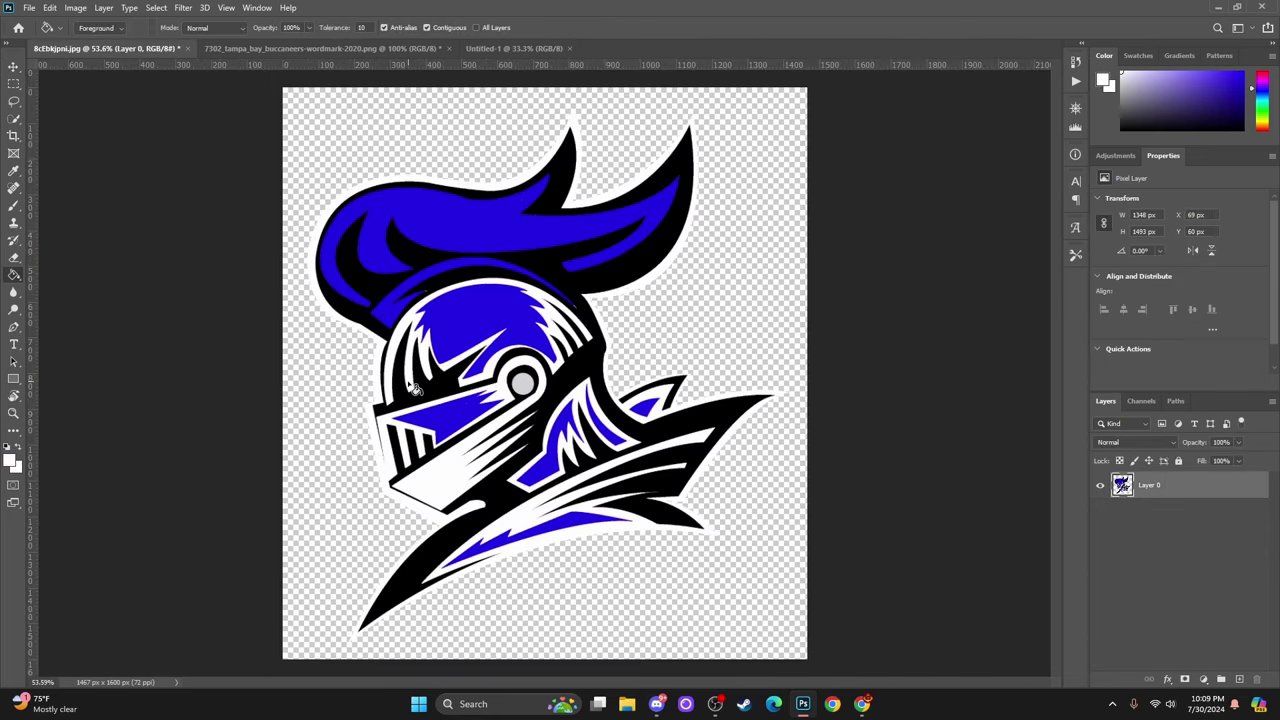
click(14, 67)
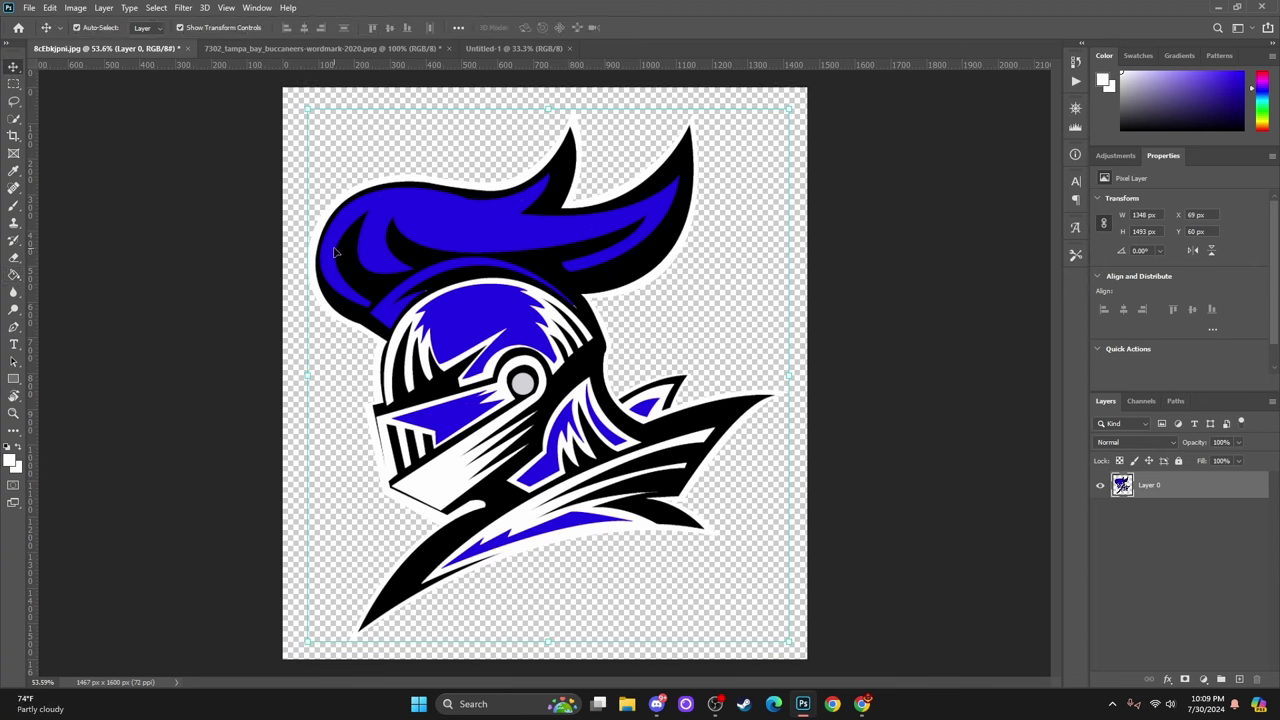
drag(383, 258, 401, 264)
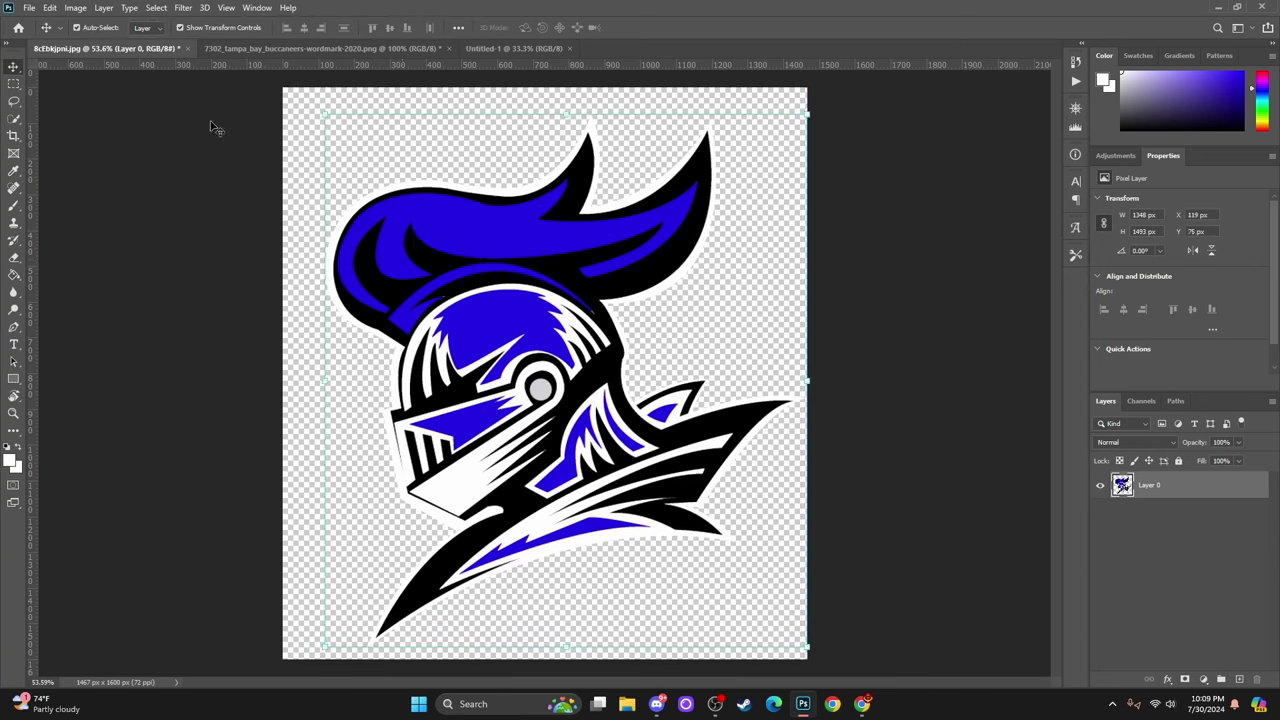
click(29, 7)
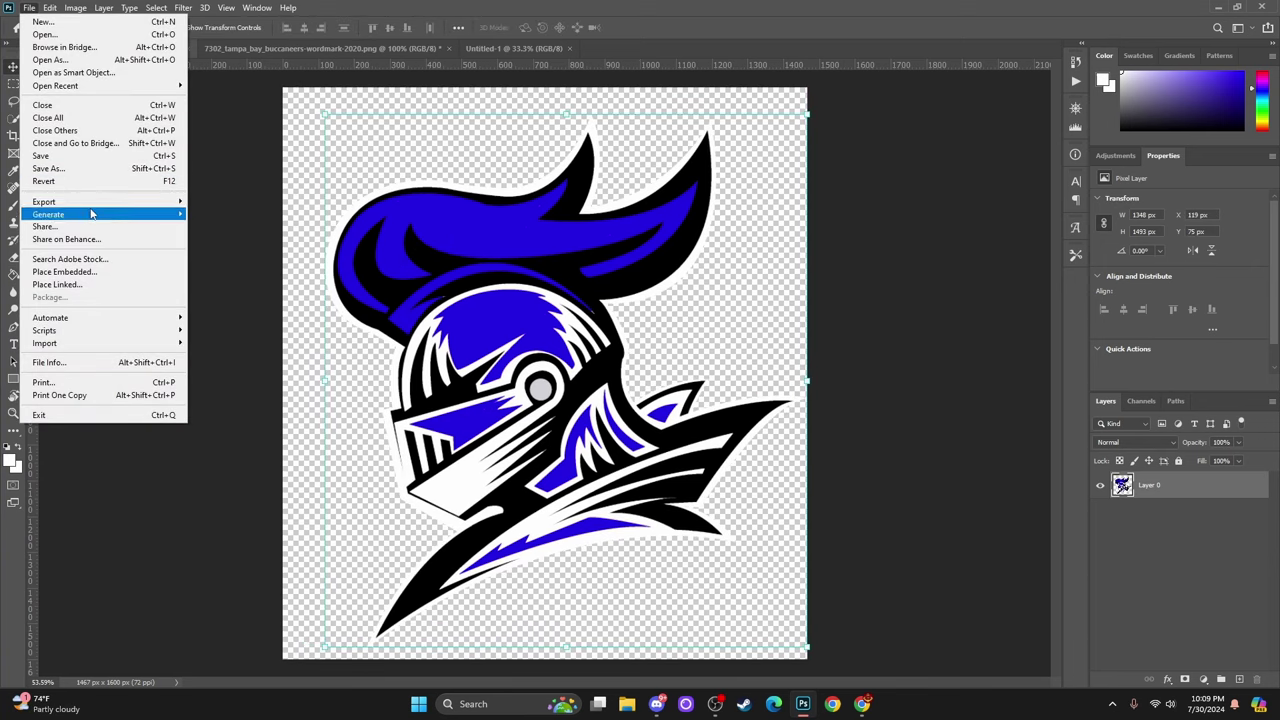
Choose File > Export > Export As for the knight logo.
mouse_move(110, 201)
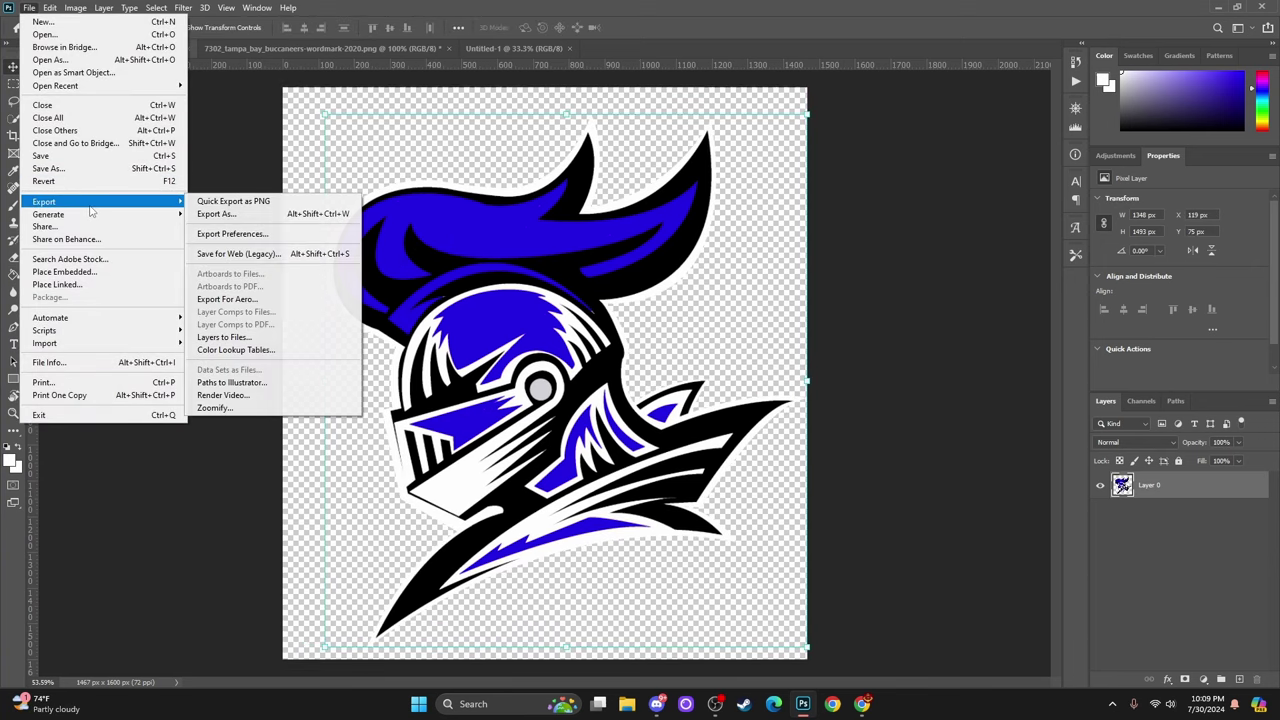
click(236, 216)
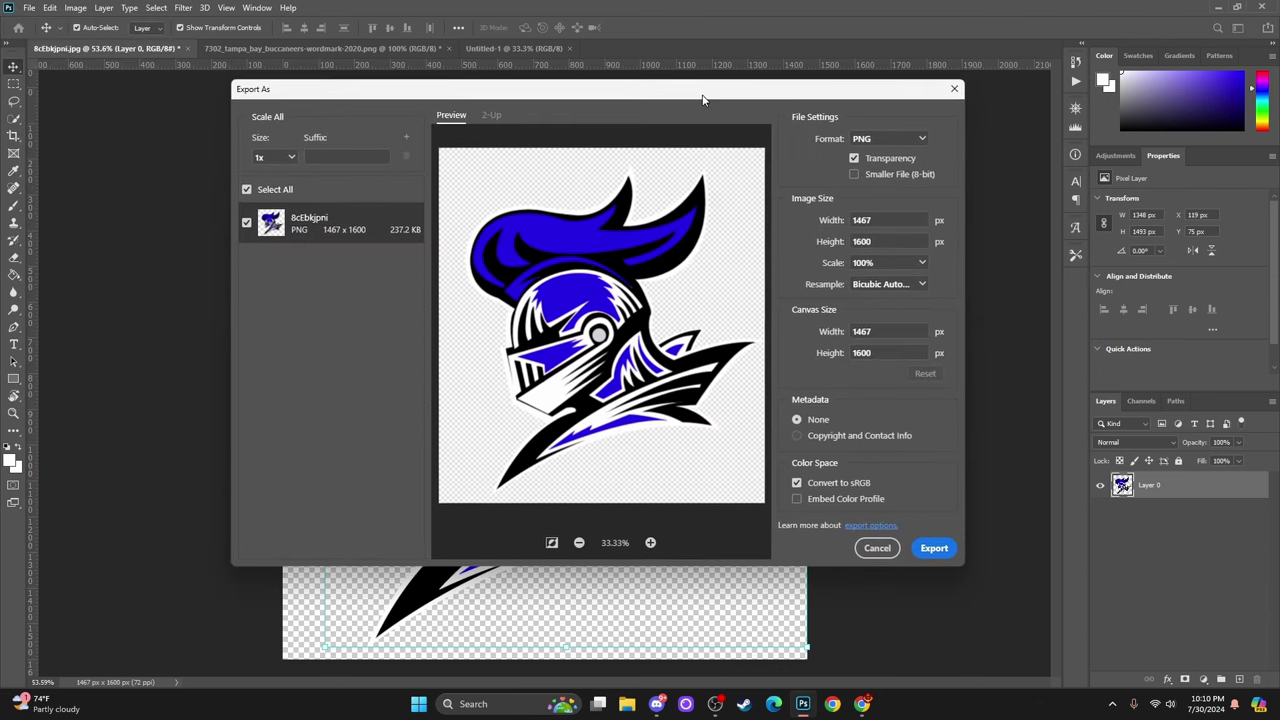
Enable Smaller File (8-bit) for the PNG export, cutting the estimate from 237.2 KB to 82.6 KB.
drag(706, 100, 666, 106)
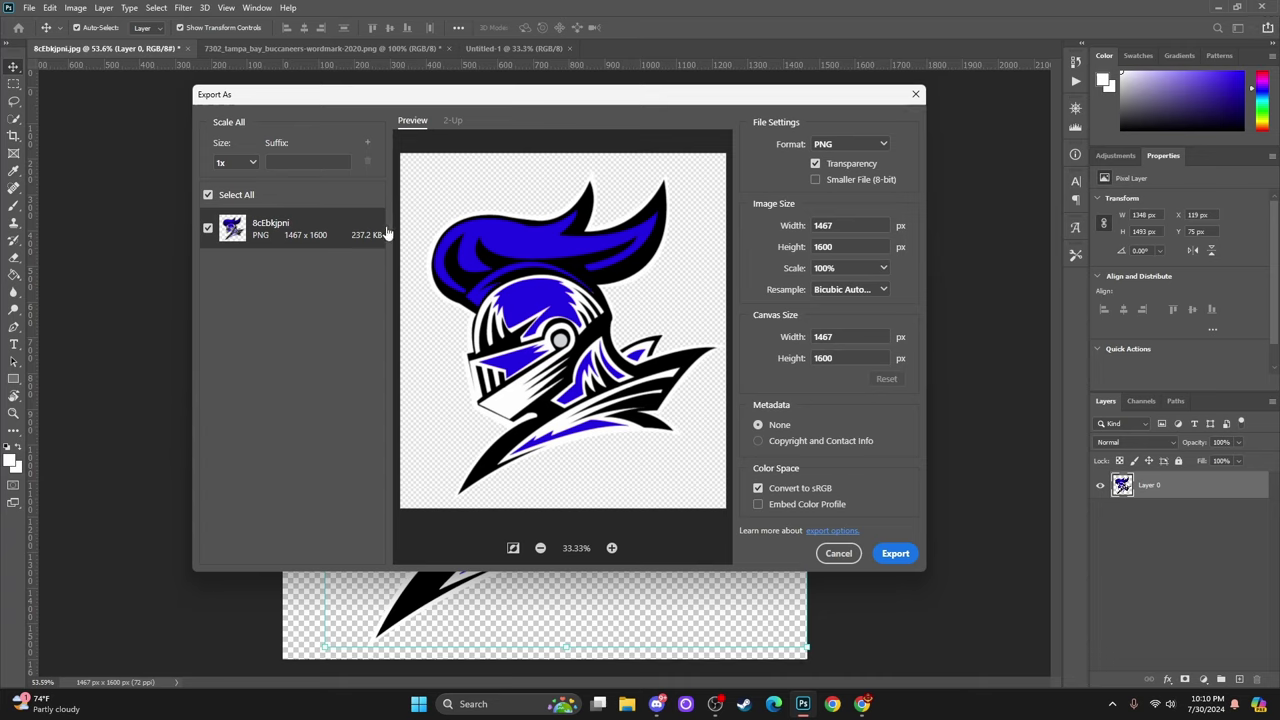
click(815, 180)
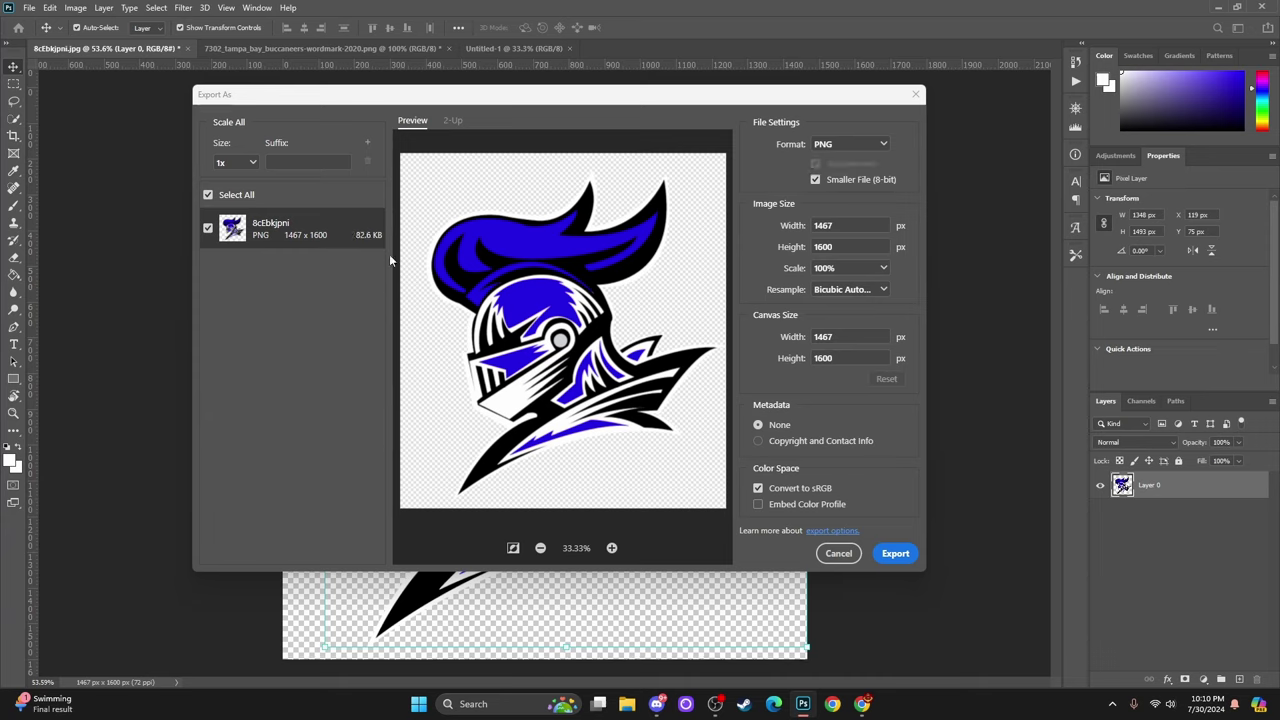